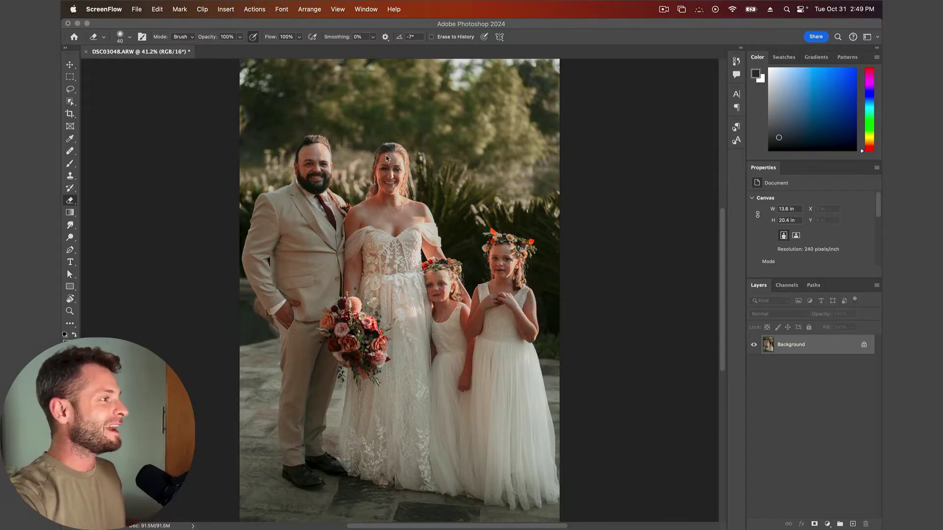
- Zoom in to about 313% on the bride's face and pick the Lasso tool
left_click(559, 215)
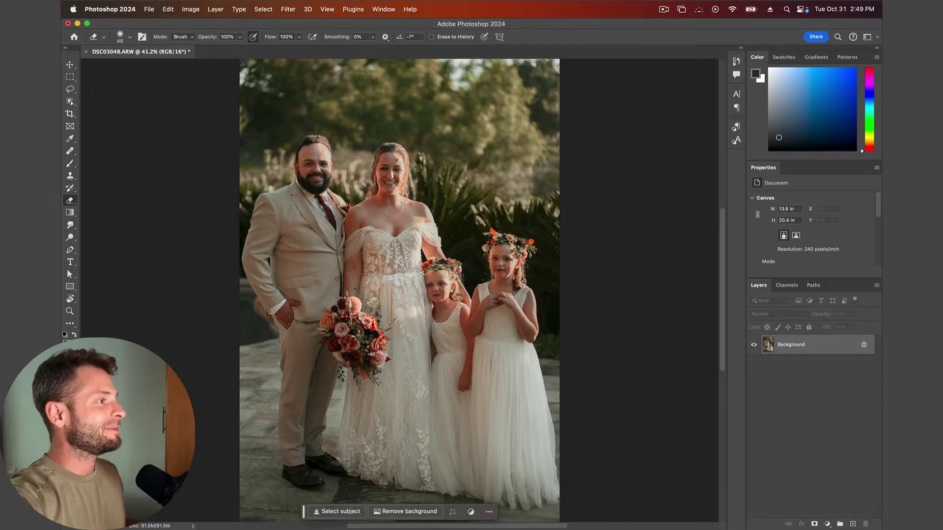
scroll(396, 160, "up", 5)
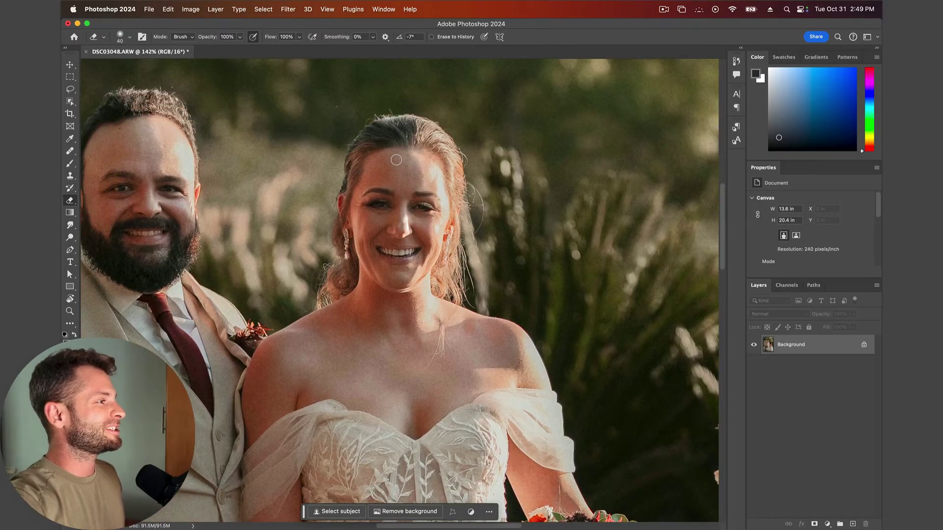
scroll(396, 160, "up", 4)
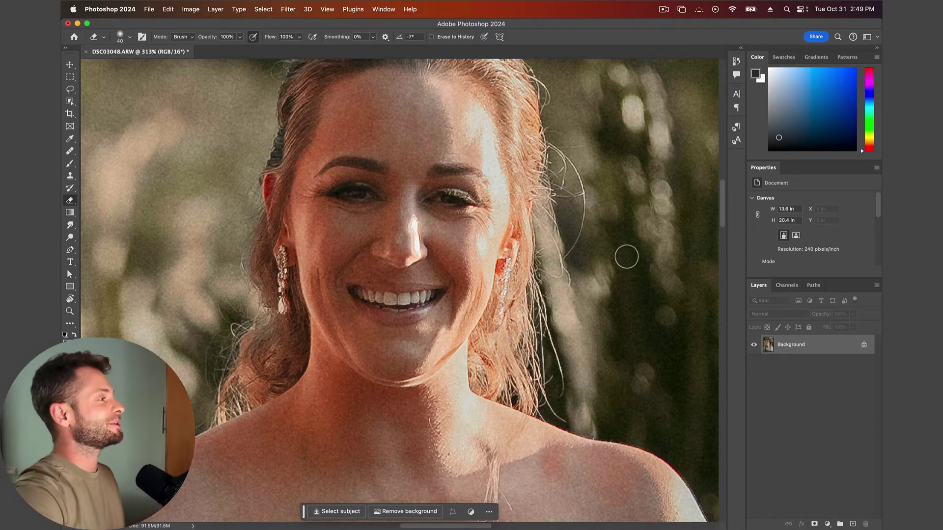
key("l")
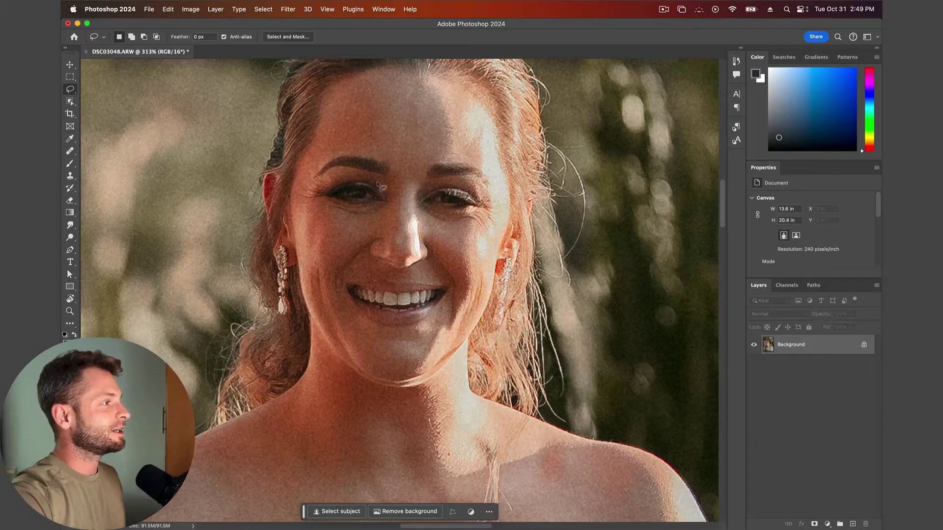
- Lasso a freehand loop around the bride's left-hand eye and eyebrow
mouse_move(382, 175)
left_mouse_down()
mouse_move(393, 211)
mouse_move(358, 219)
left_mouse_up()
mouse_move(344, 155)
left_mouse_down()
mouse_move(382, 167)
mouse_move(390, 185)
left_mouse_up()
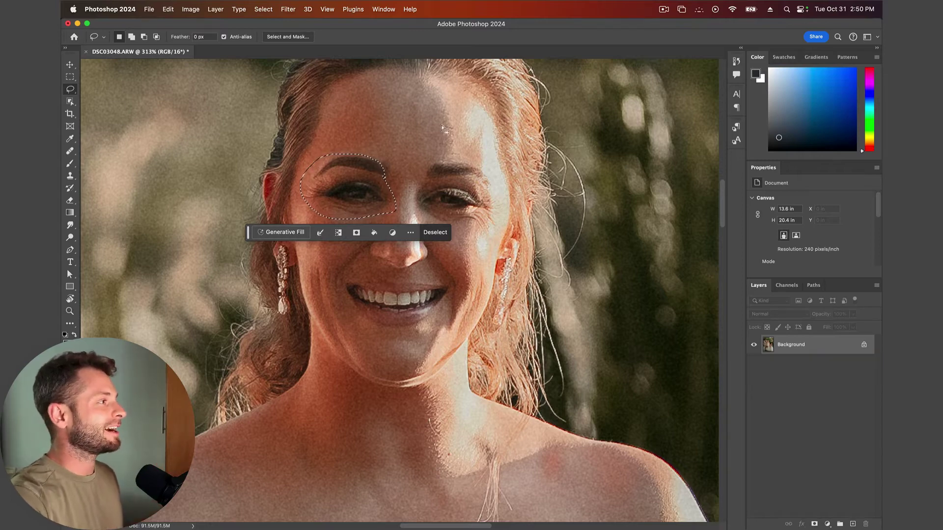
- Duplicate the selected eye to Layer 1 with Cmd+J and drag it down onto the cheek
key("super")
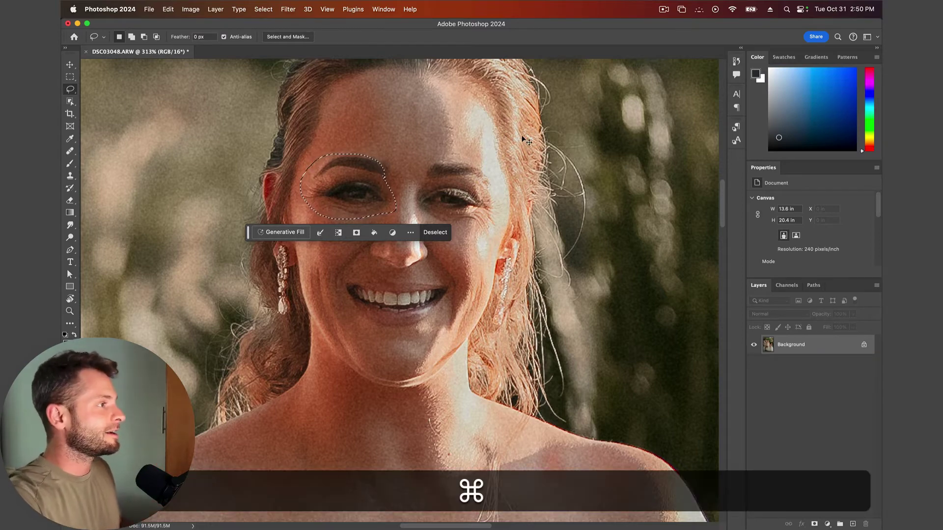
key("super+j")
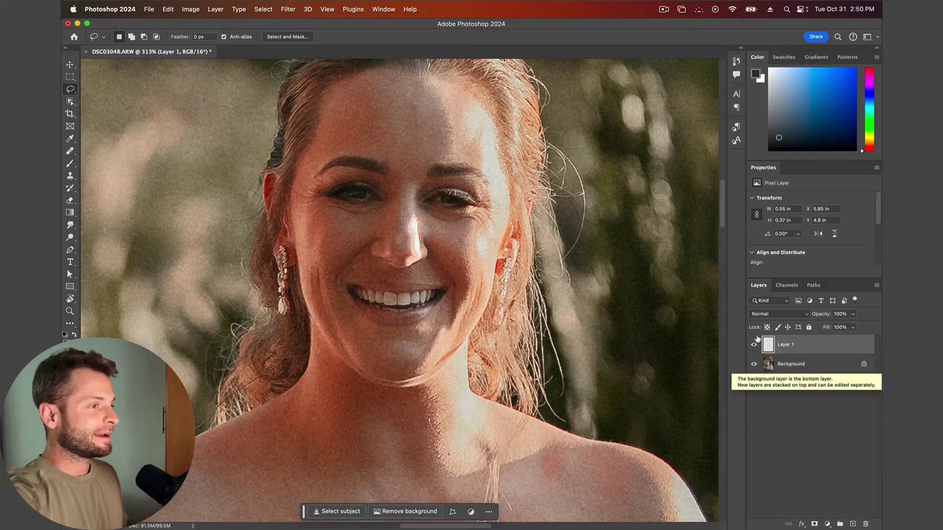
key("v")
left_click_drag(358, 184, 346, 239)
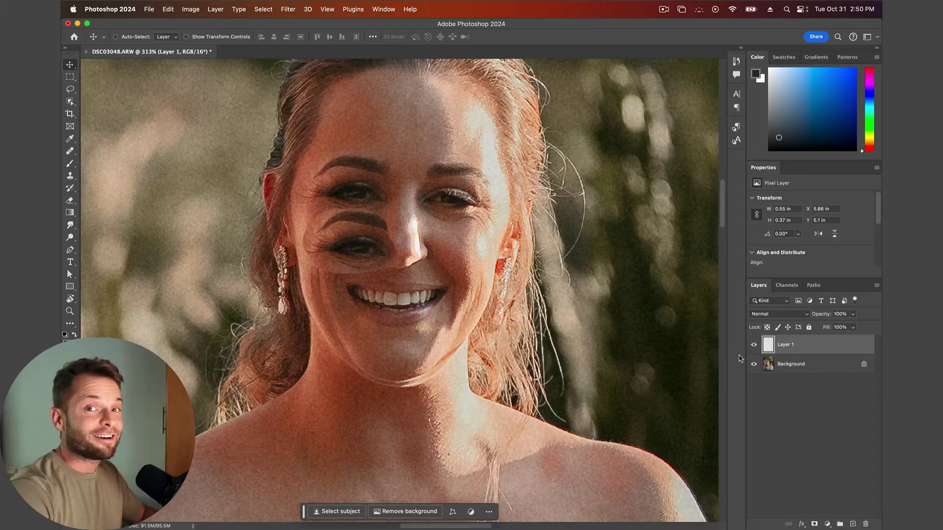
- Flip the eye copy horizontally with Free Transform
key("super+t")
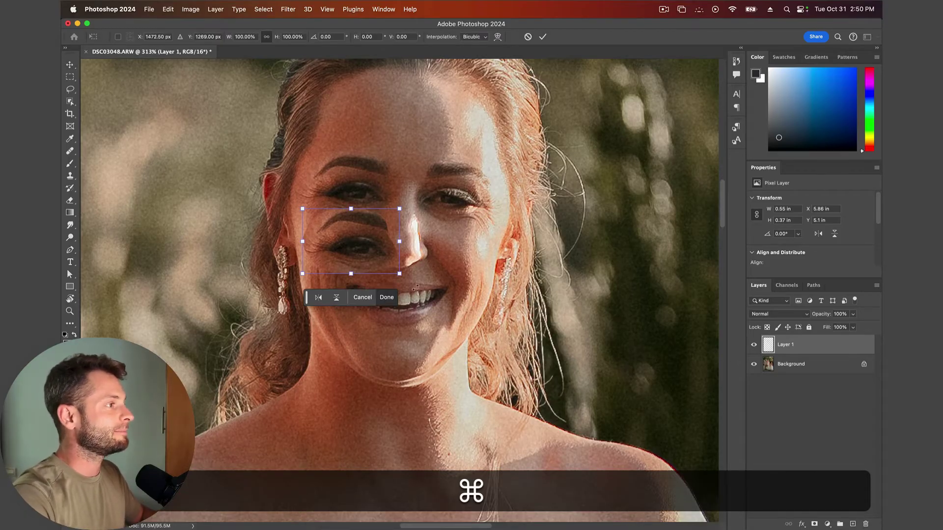
key("shift")
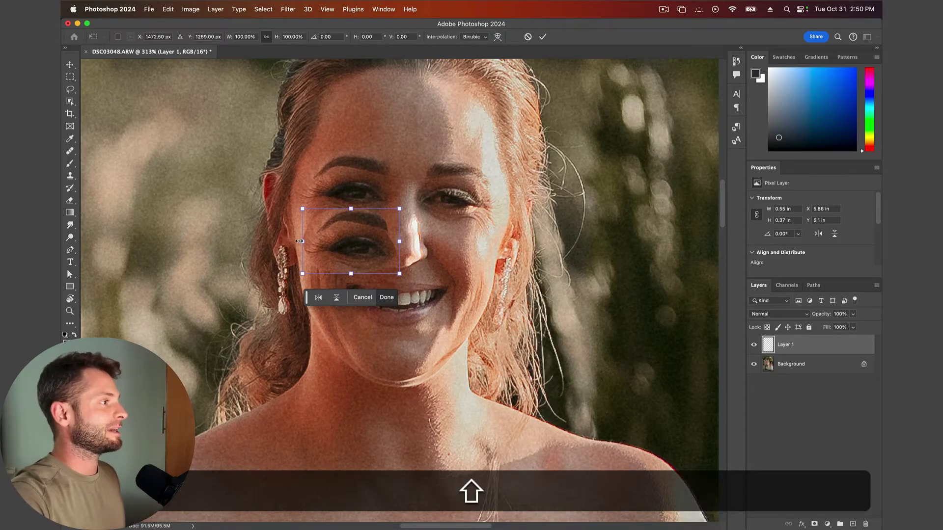
left_click_drag(302, 241, 260, 139)
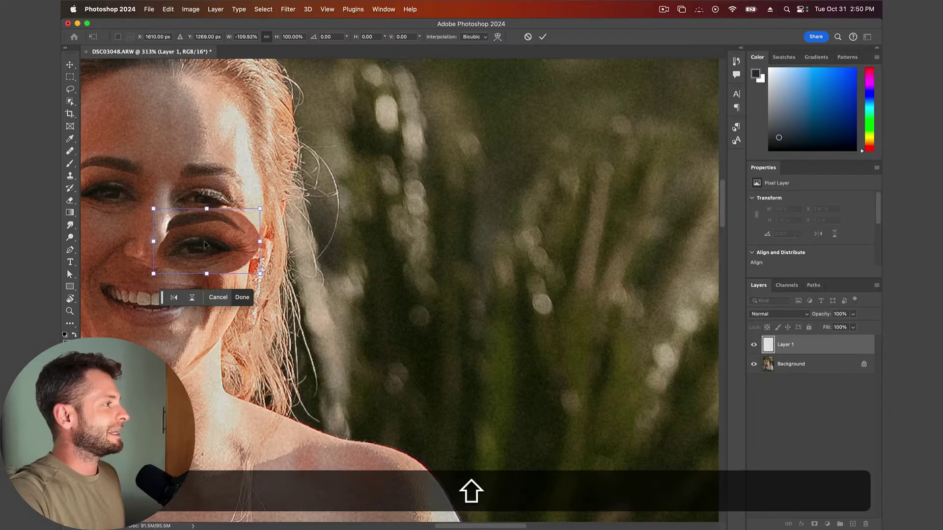
- Move and rotate the flipped eye onto the bride's other eye, back at 100% opacity
left_click_drag(821, 315, 809, 315)
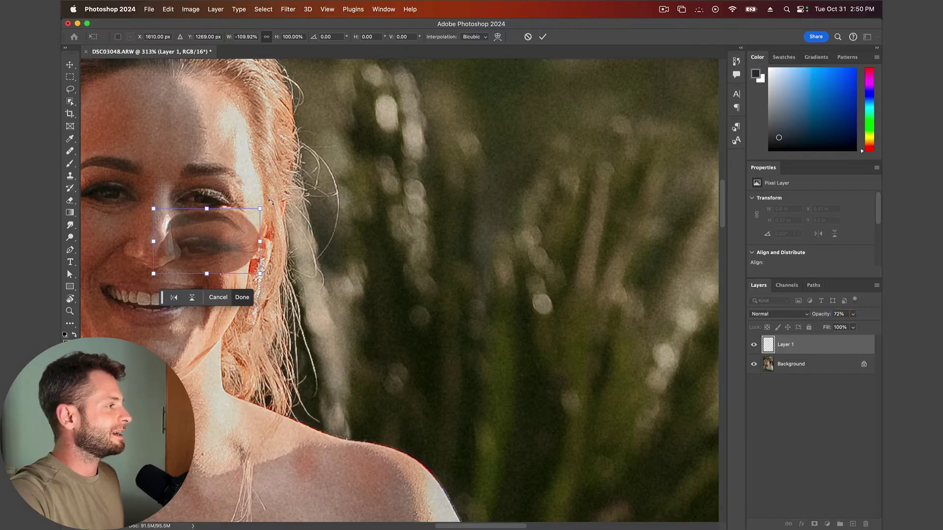
scroll(102, 199, "left", 5)
left_click_drag(423, 243, 429, 190)
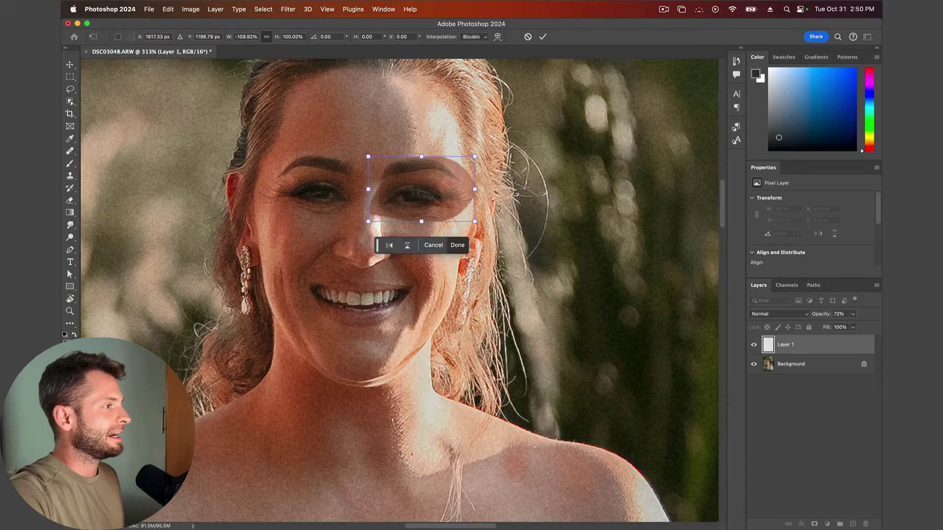
left_click_drag(495, 212, 477, 232)
left_click_drag(429, 201, 434, 203)
left_click_drag(822, 316, 855, 319)
left_click_drag(440, 198, 436, 202)
key("Return")
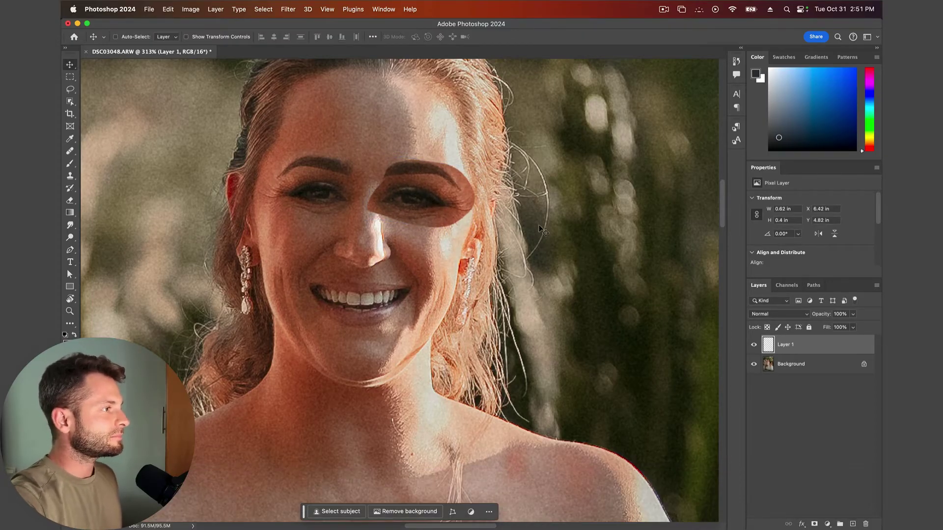
- Toggle Layer 1 visibility to compare the eye patch against the original
left_click(753, 345)
left_click(754, 345)
left_click(754, 345)
left_click(754, 345)
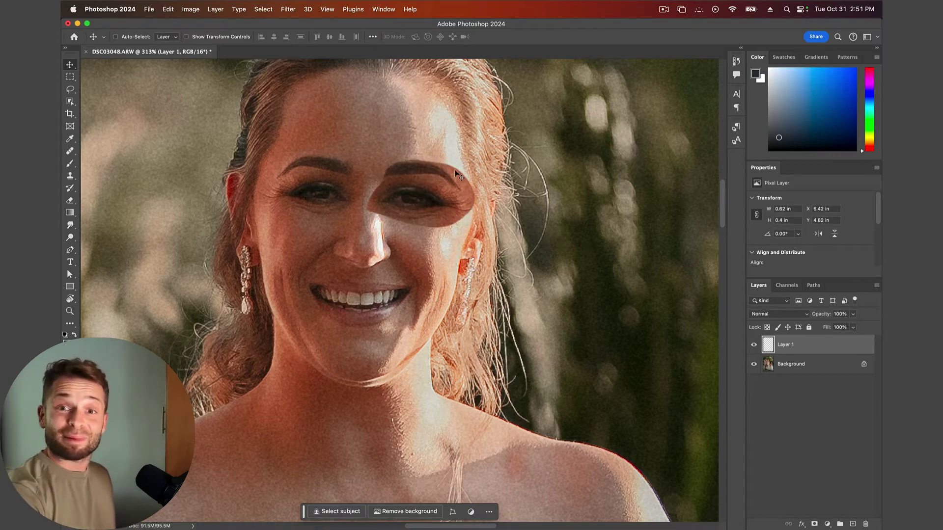
- Erase the eye patch's hard edges with a resized soft Eraser brush
key("e")
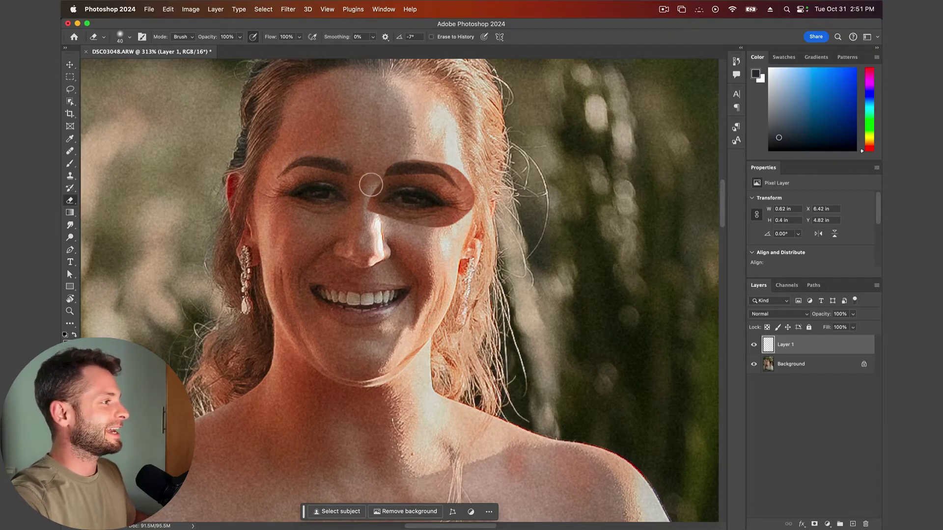
left_click(130, 37)
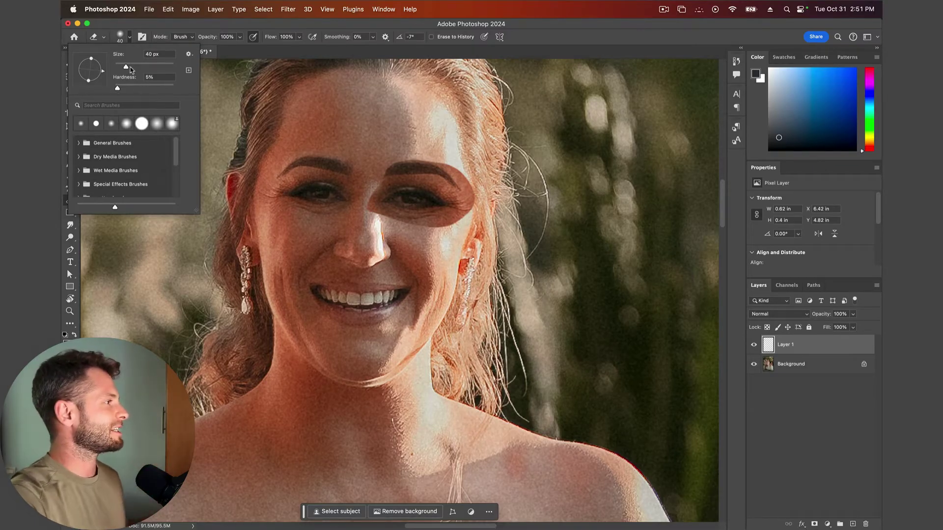
left_click_drag(127, 68, 120, 67)
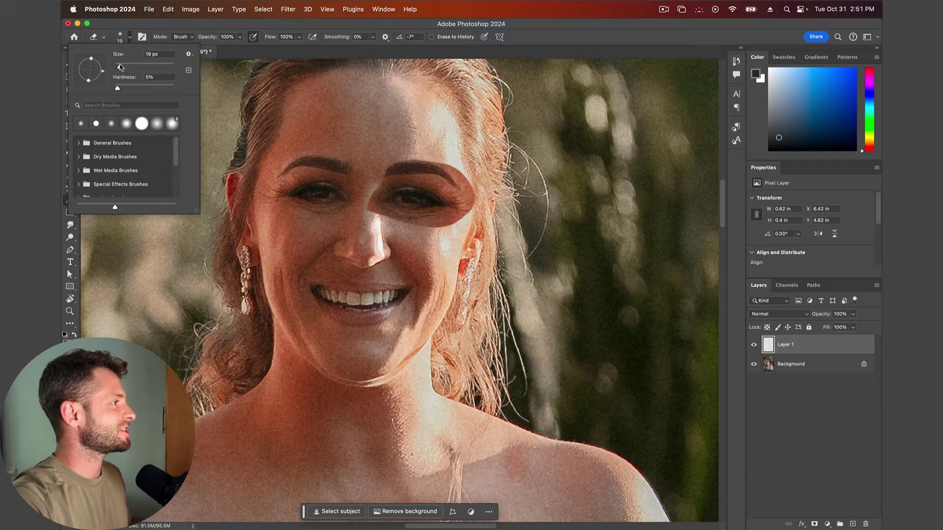
left_click(368, 189)
mouse_move(368, 189)
left_mouse_down()
mouse_move(415, 217)
mouse_move(466, 206)
mouse_move(404, 140)
mouse_move(368, 161)
mouse_move(457, 189)
mouse_move(407, 158)
mouse_move(376, 161)
mouse_move(433, 178)
mouse_move(452, 212)
left_mouse_up()
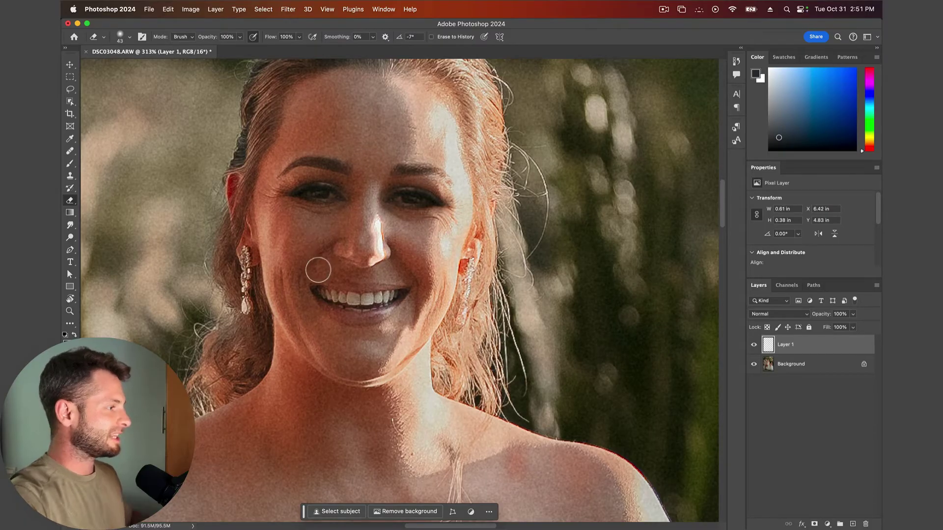
- Nudge the eye patch into place with the arrow keys
key("v")
key("Left")
key("Left")
key("Left")
key("Left")
key("Down")
key("Up")
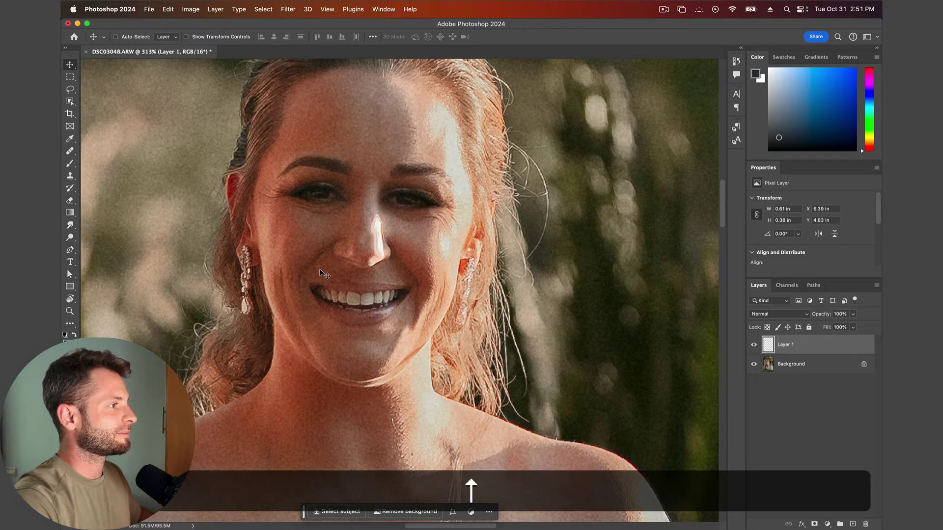
key("Right")
key("Right")
key("Down")
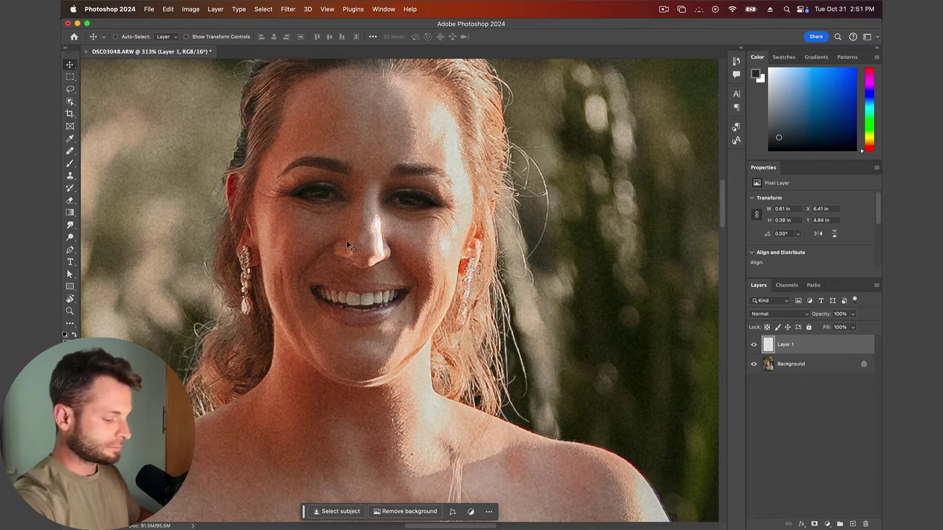
- Enlarge the eye patch to about 105.65% and tilt it −1.58°
scroll(424, 153, "up", 5)
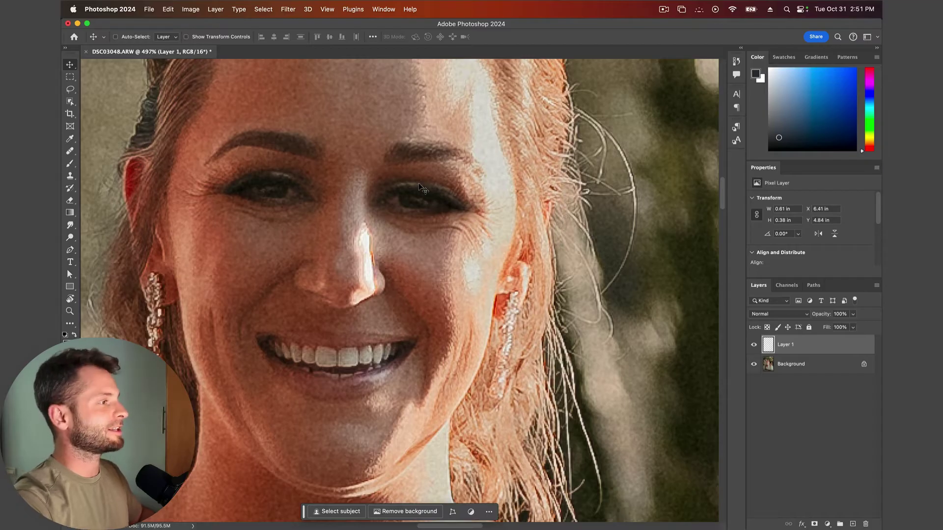
key("super+t")
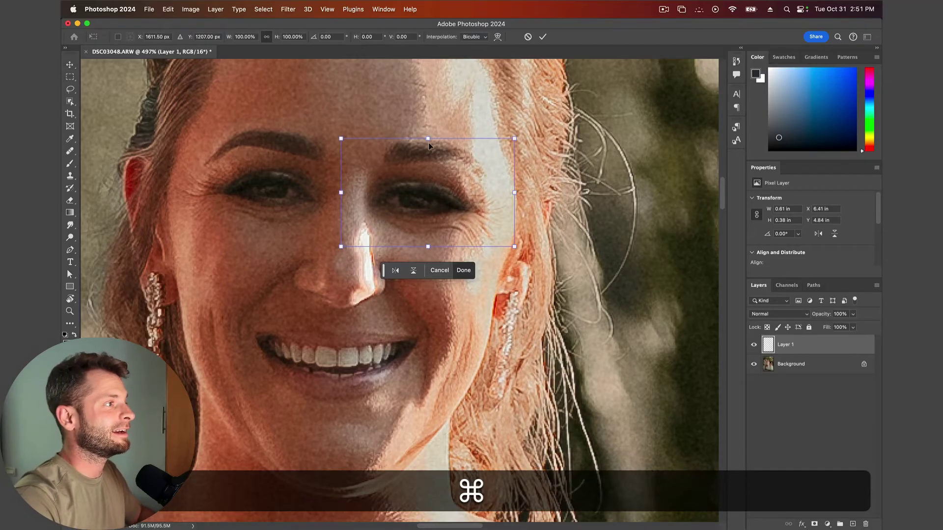
left_click_drag(428, 140, 429, 132)
left_click_drag(577, 121, 572, 119)
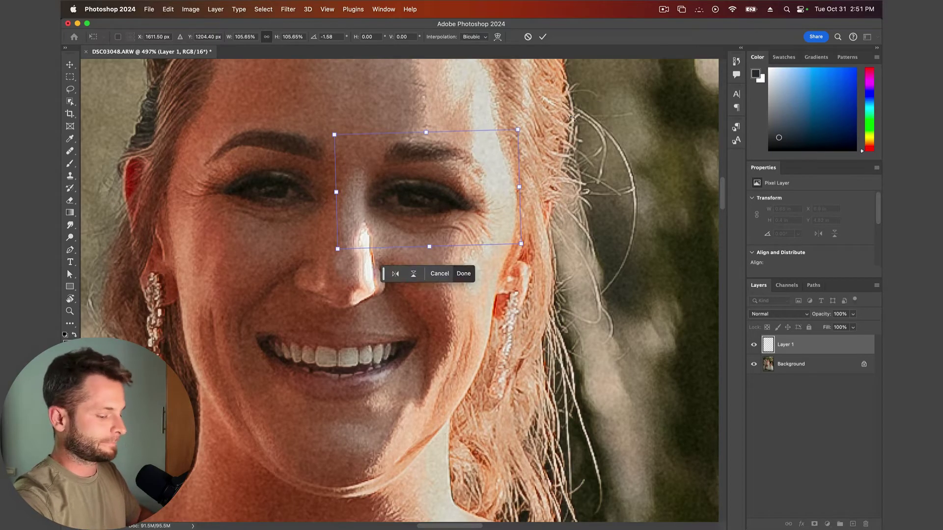
key("Return")
scroll(470, 269, "down", 10)
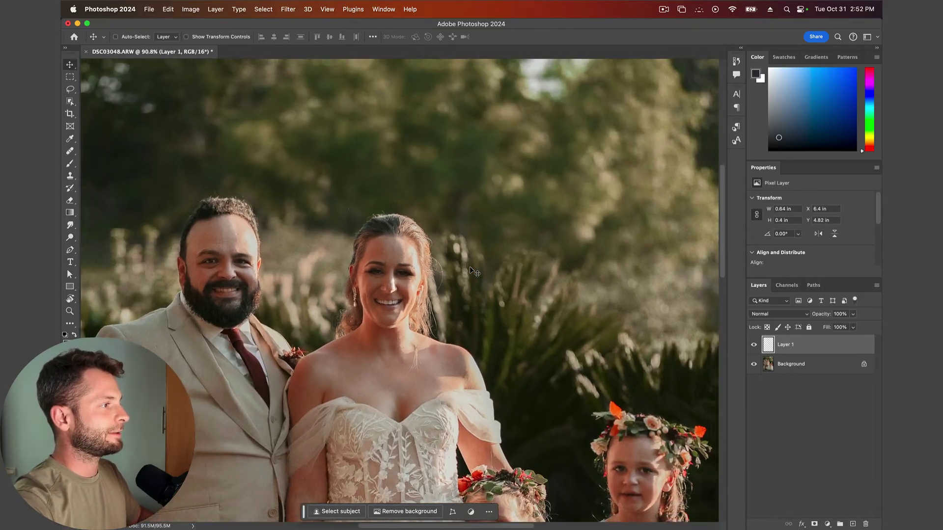
- Toggle Layer 1 visibility again to check the eye fix
scroll(471, 269, "down", 5)
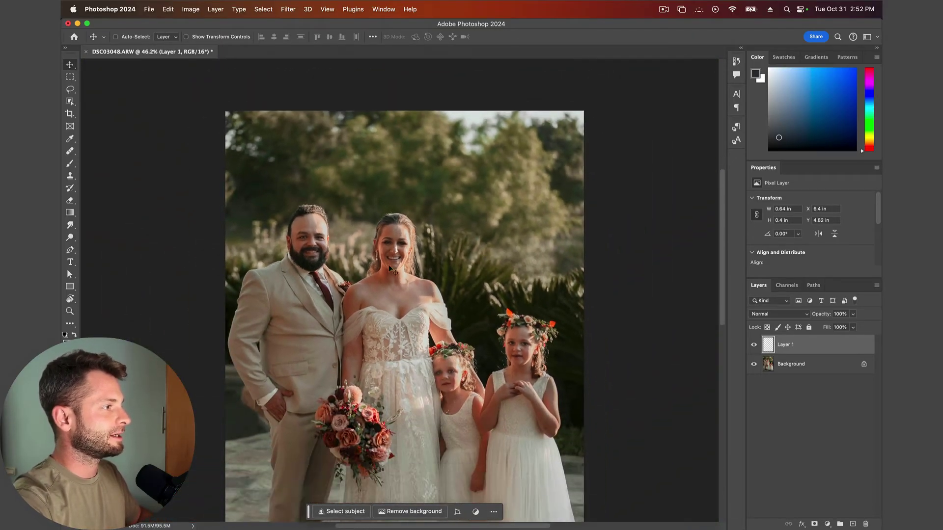
scroll(415, 258, "up", 1)
left_click(753, 346)
left_click(754, 345)
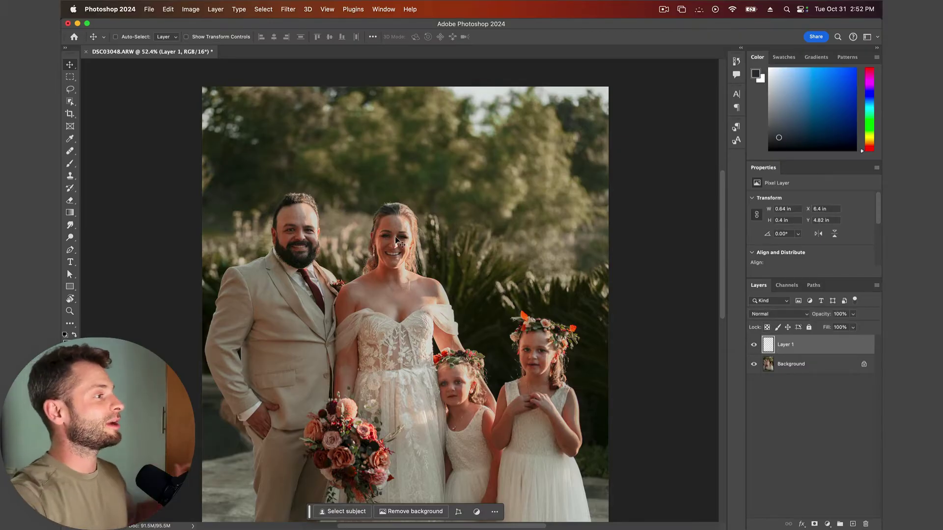
- Select the Background layer and open the Filter menu
scroll(394, 238, "up", 5)
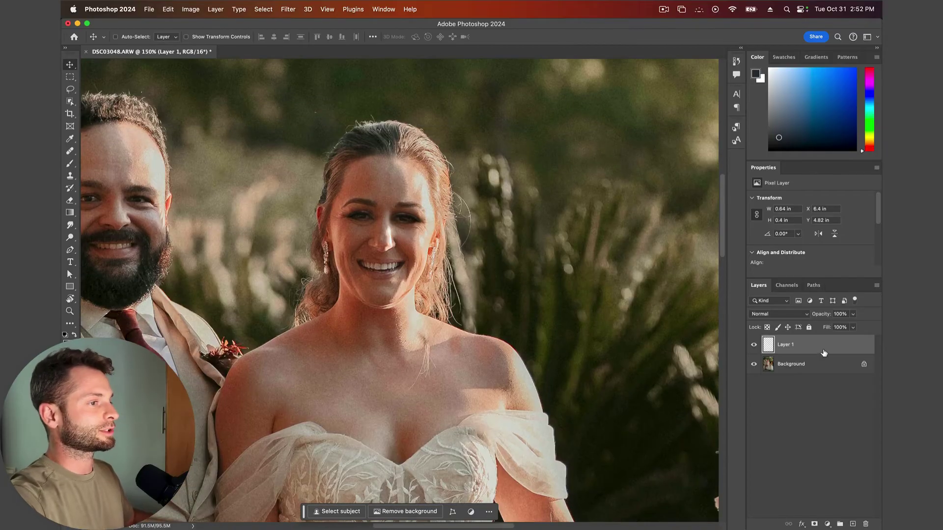
left_click(788, 368)
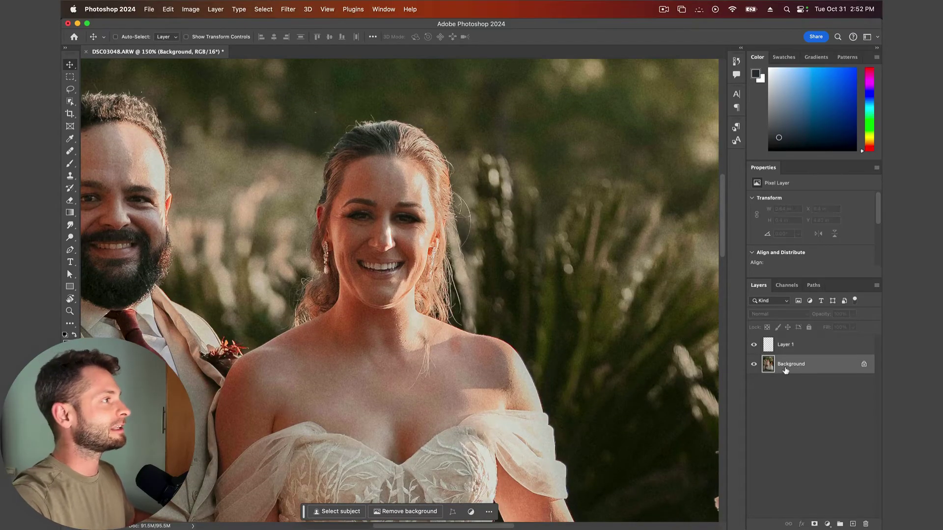
left_click(289, 9)
- Launch Neural Filters and show the Smart Portrait settings
left_click(314, 54)
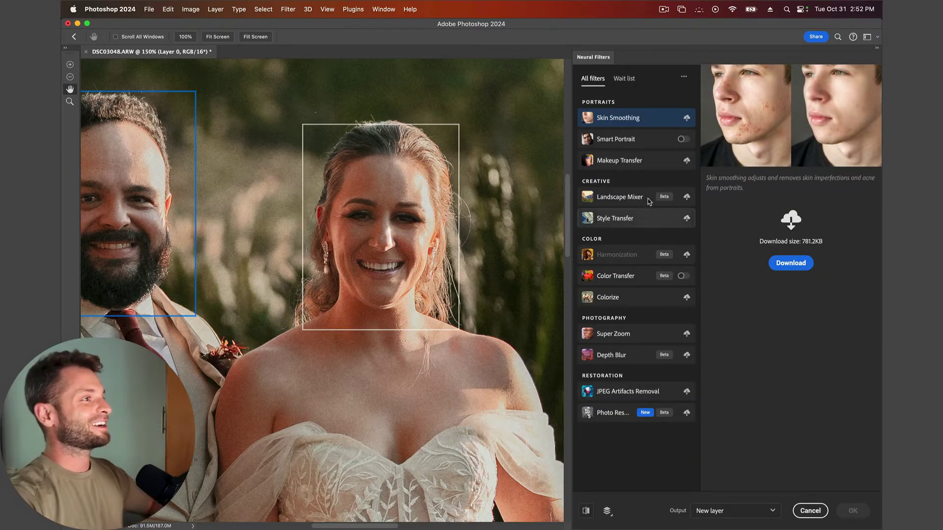
left_click(626, 142)
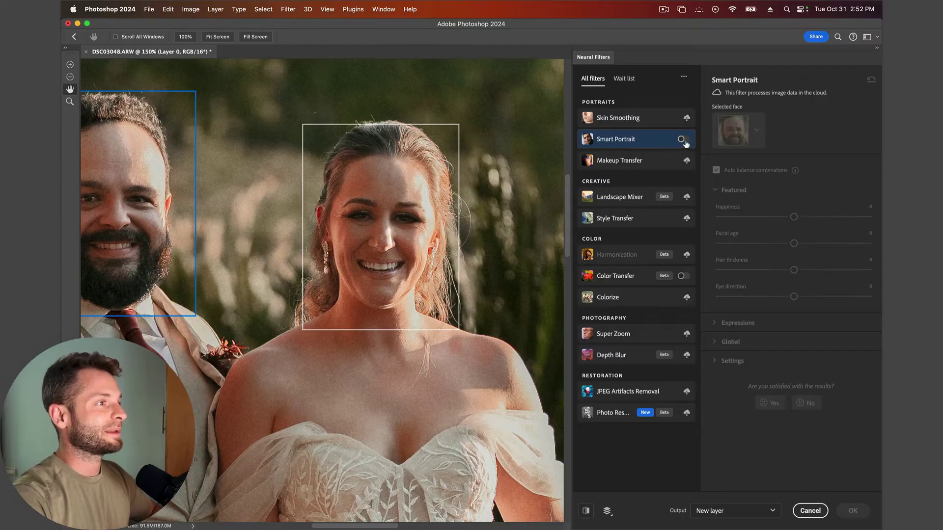
left_click(635, 120)
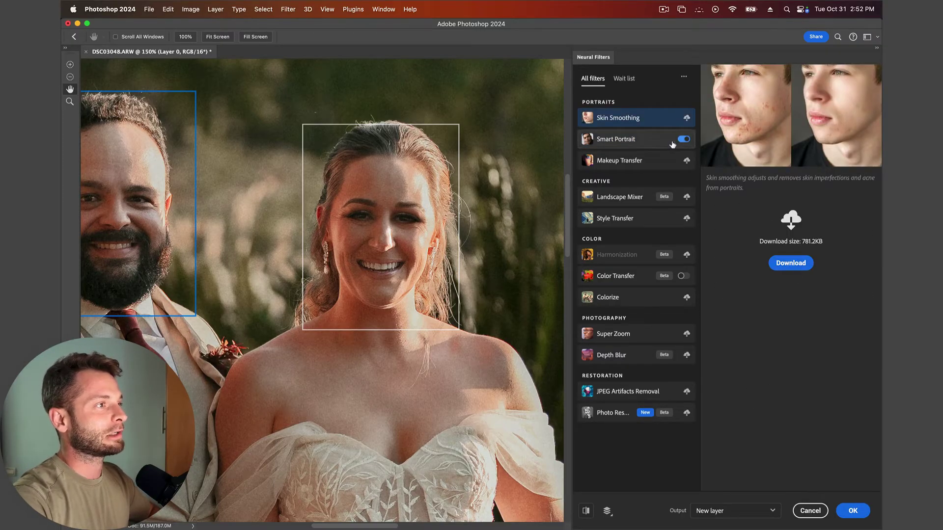
left_click(633, 141)
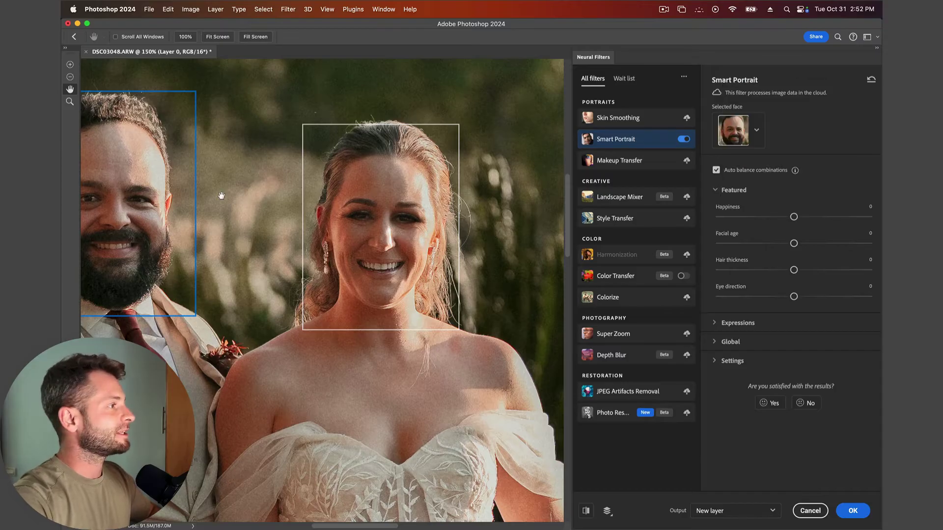
- Target the bride's face in Smart Portrait and expand the Expressions sliders
scroll(219, 193, "down", 5)
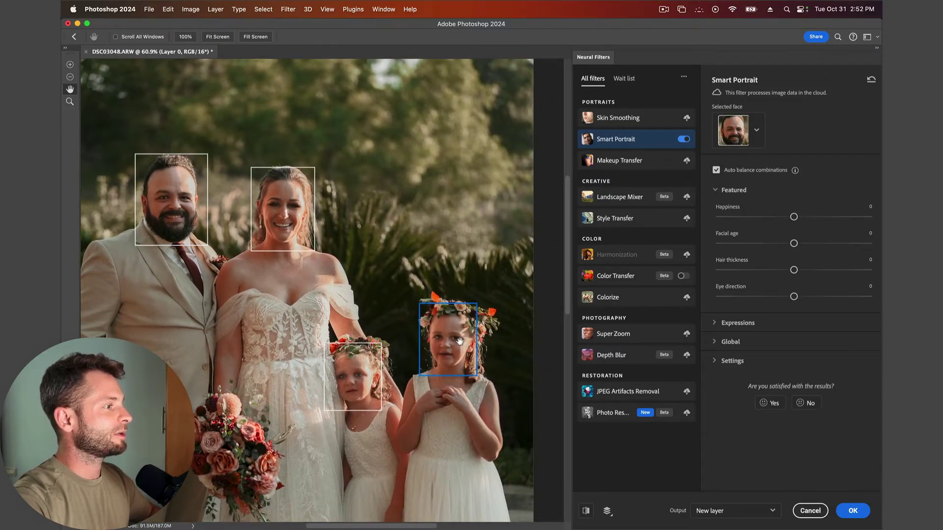
left_click(459, 340)
left_click(351, 379)
left_click(281, 208)
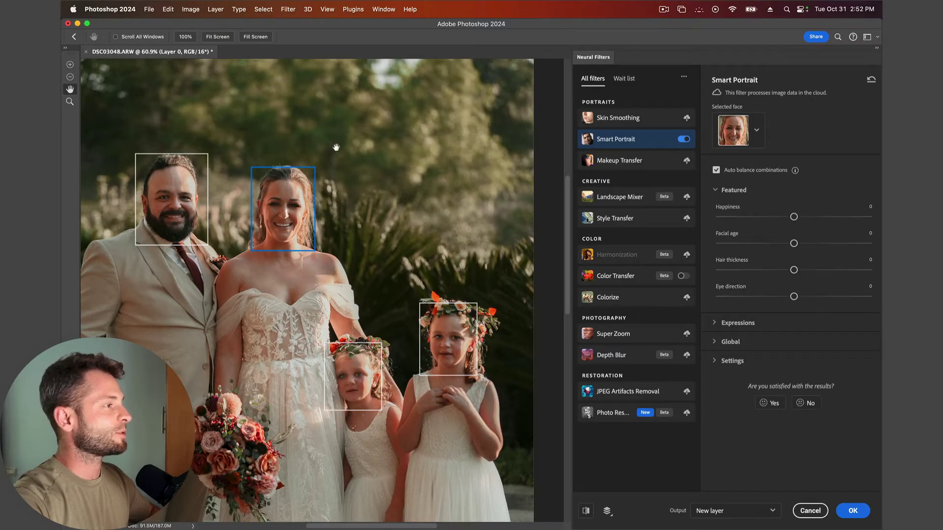
left_click(719, 324)
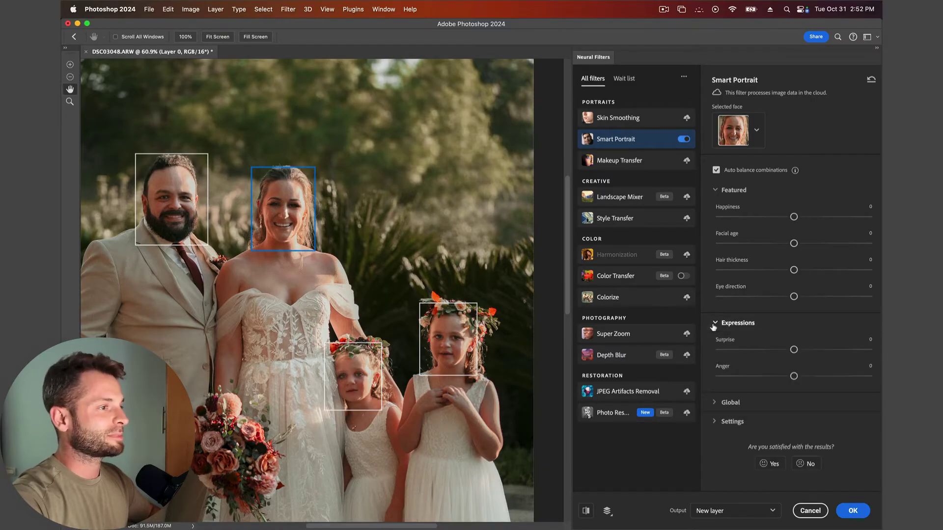
- Set Eye direction to -41, then swing it to +48 on the bride's face
scroll(259, 182, "up", 5)
scroll(259, 181, "up", 5)
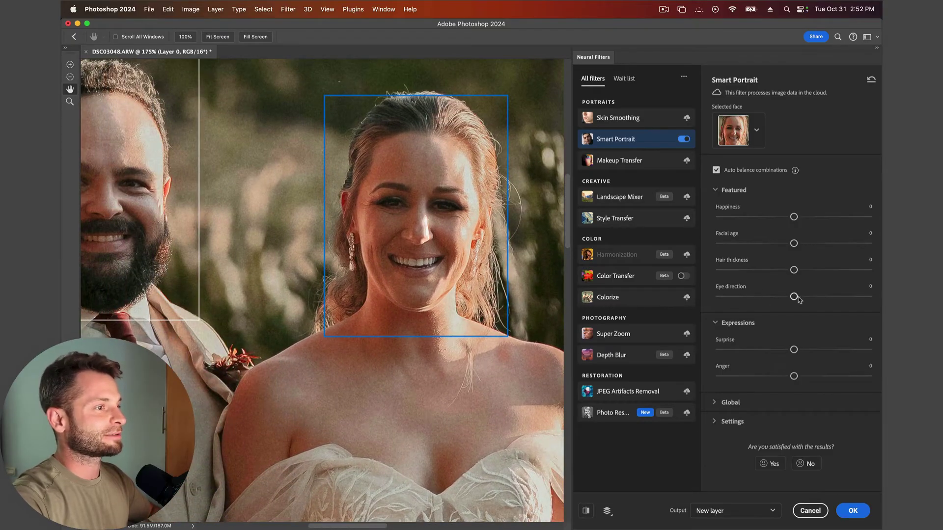
left_click_drag(794, 296, 732, 296)
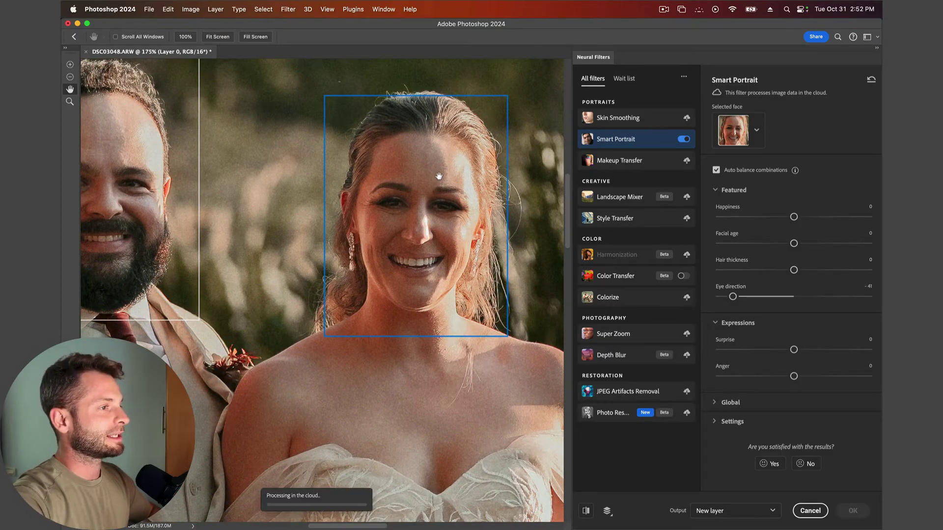
scroll(438, 176, "up", 5)
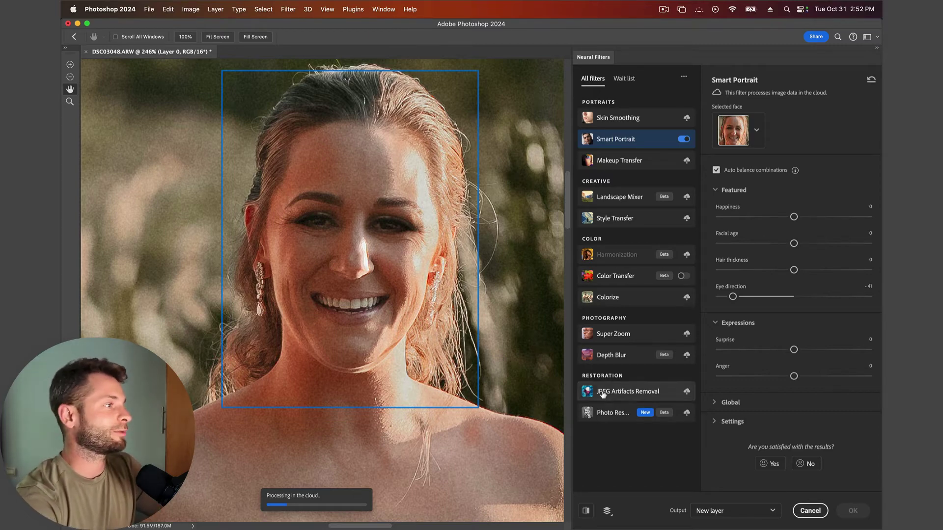
mouse_move(602, 395)
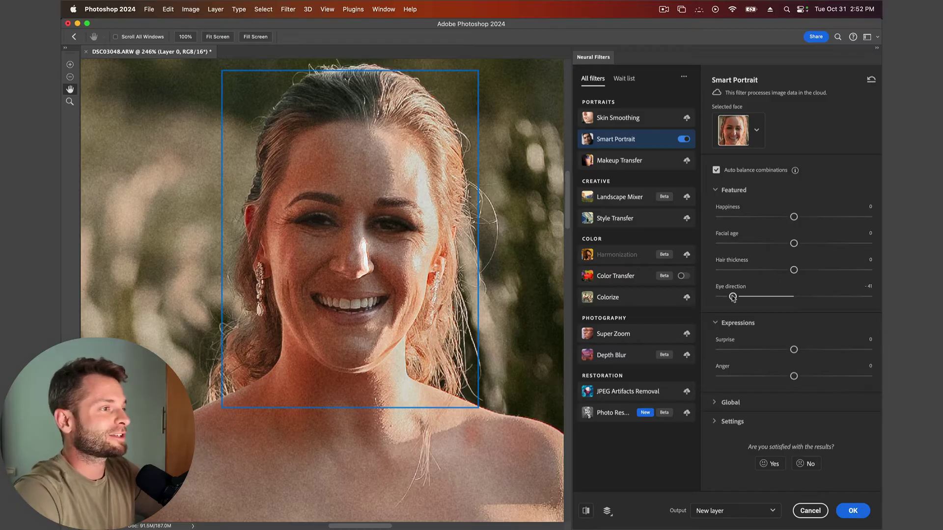
left_click_drag(735, 297, 864, 296)
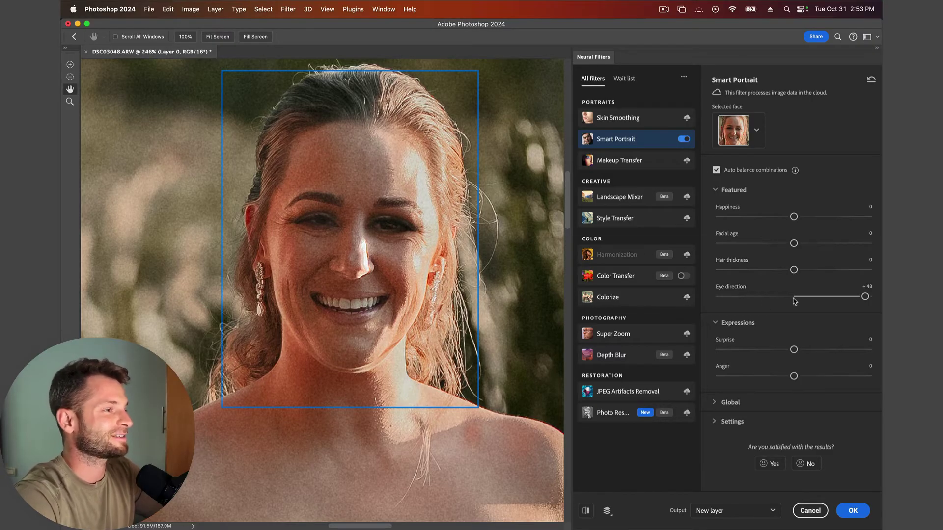
- Reset Eye direction to 0, set Surprise +9 and Anger −6, and output to a new layer
left_click(794, 297)
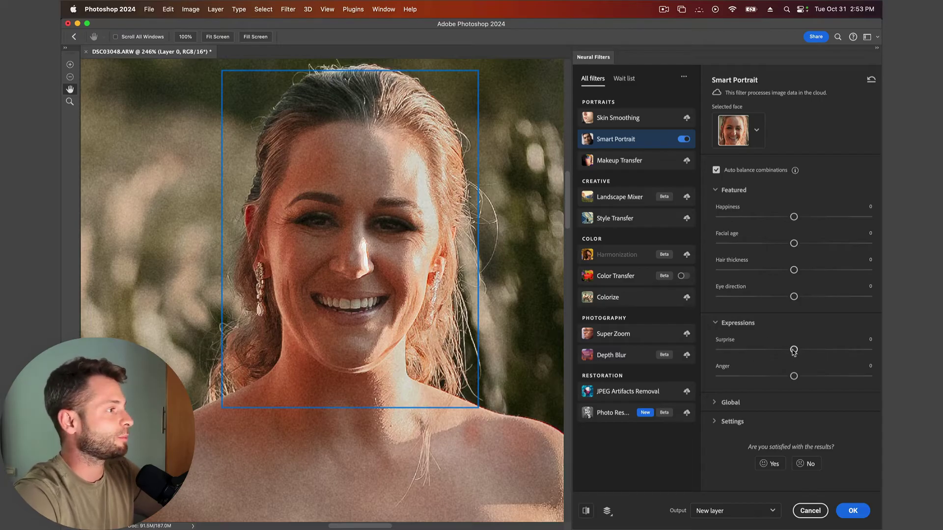
left_click_drag(793, 351, 829, 353)
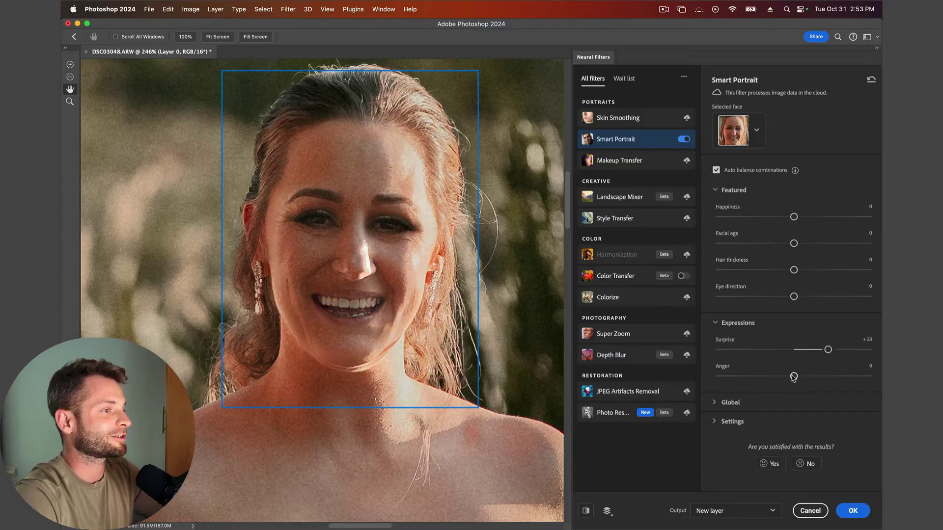
left_click_drag(794, 377, 774, 378)
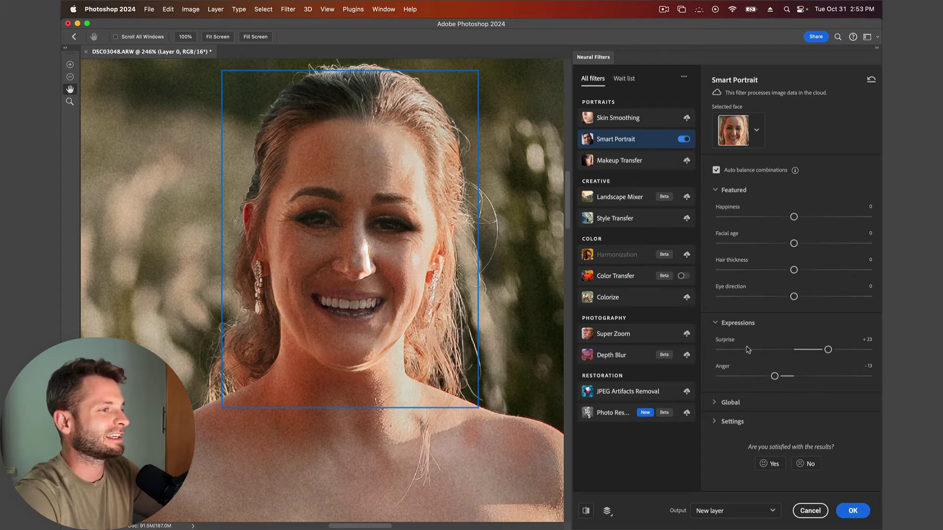
left_click_drag(774, 376, 786, 377)
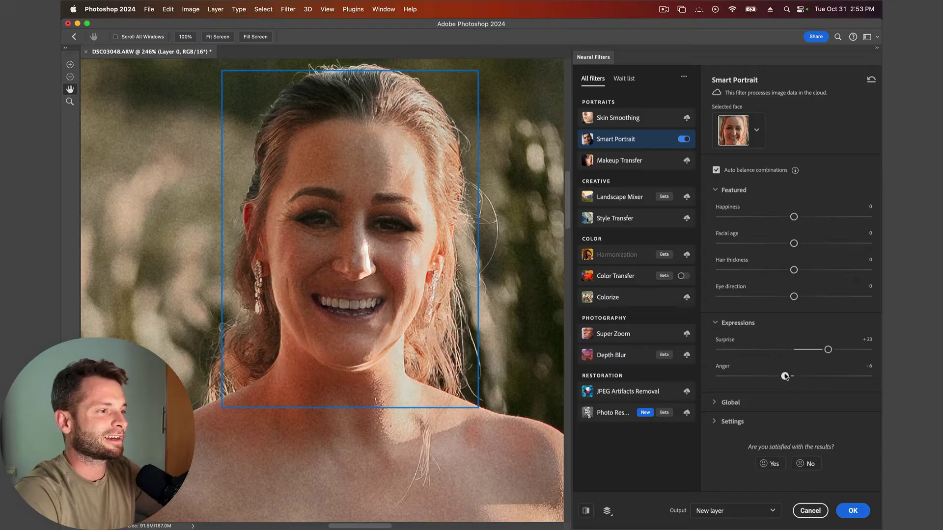
left_click_drag(828, 350, 807, 350)
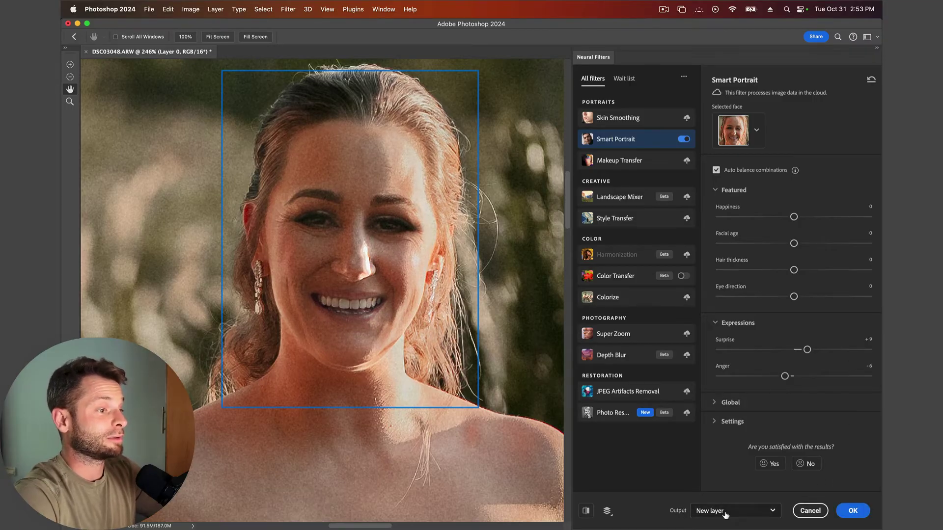
left_click(856, 513)
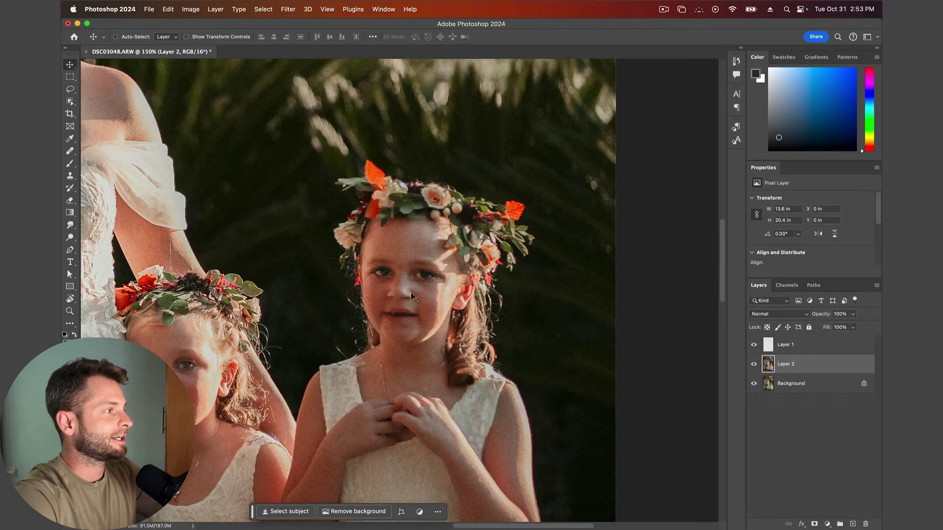
- Toggle the Smart Portrait Layer 2 on and off against the original, then delete Layer 2
scroll(494, 315, "left", 10)
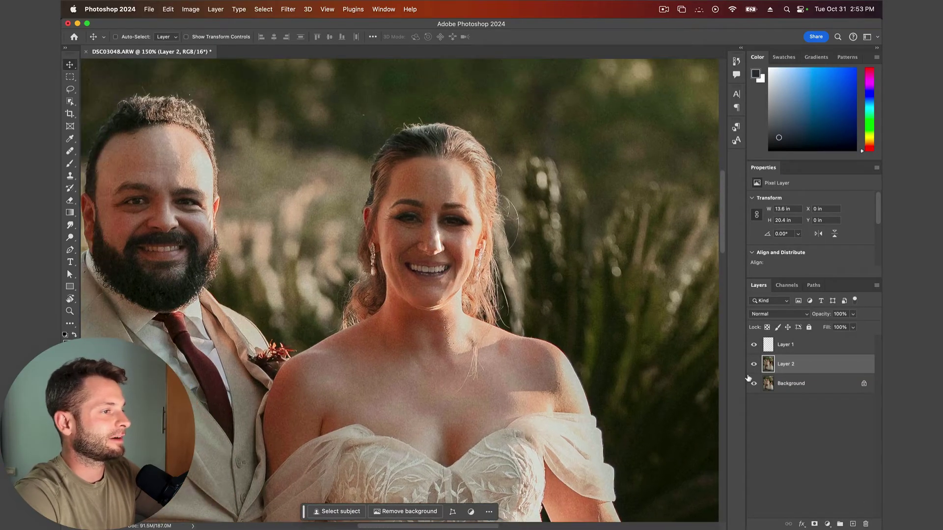
left_click(754, 365)
left_click(754, 364)
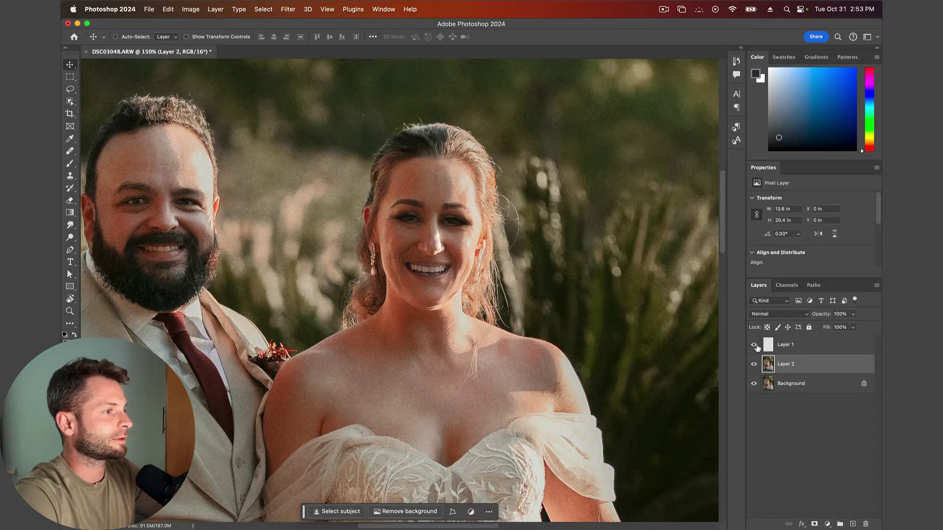
left_click(754, 345)
left_click(754, 366)
left_click(754, 366)
left_click(753, 366)
left_click(754, 365)
left_click(753, 366)
left_click(754, 366)
left_click(754, 365)
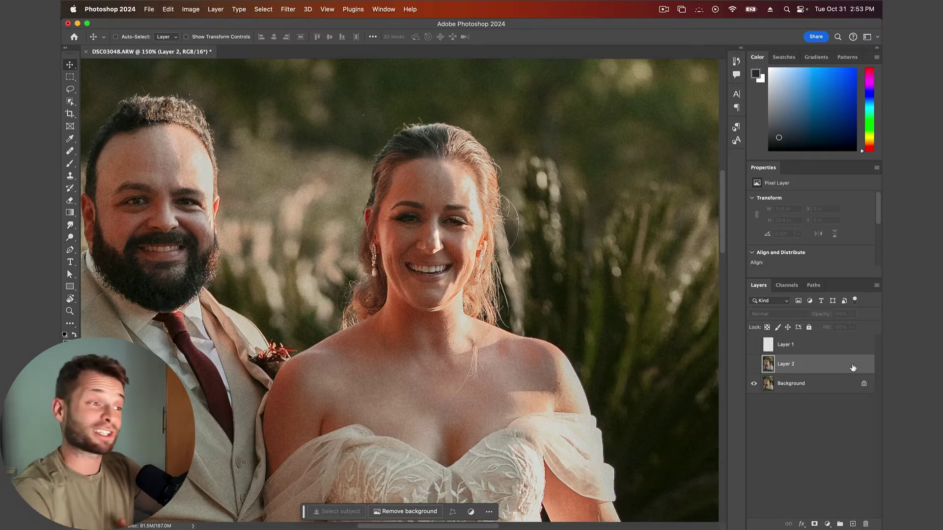
key("BackSpace")
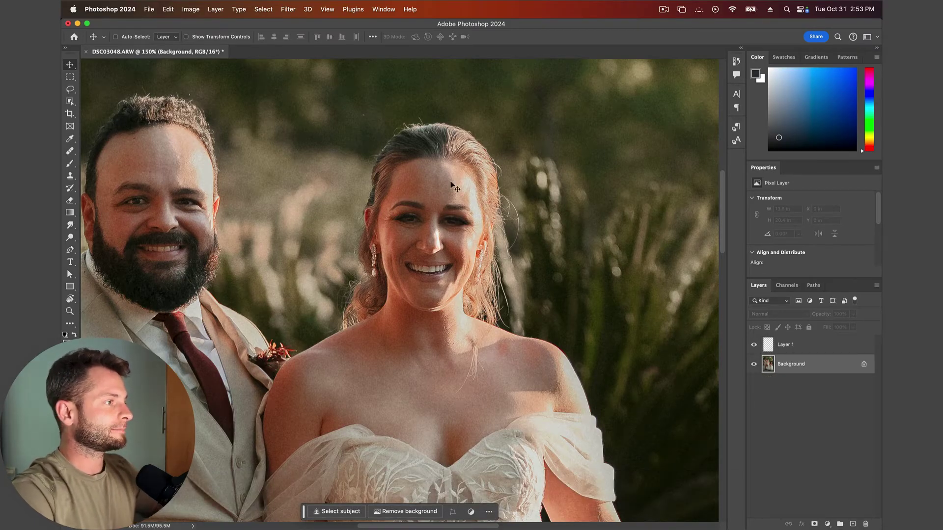
- Reshape the Layer 1 eye patch to about 0.6 × 0.41 in and nudge it slightly down
scroll(444, 182, "up", 5)
left_click(797, 352)
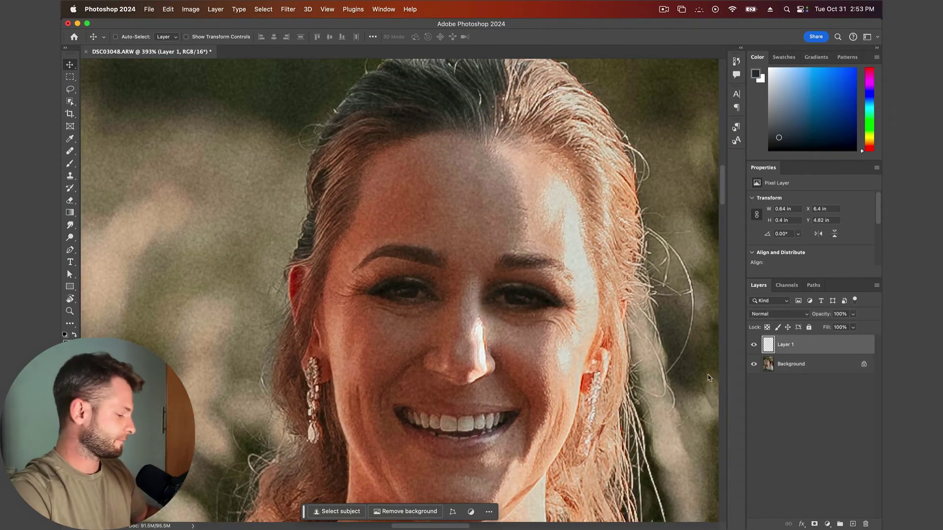
key("super+t")
left_click_drag(600, 294, 584, 291)
key("shift")
left_click_drag(587, 246, 593, 242)
left_click_drag(521, 297, 522, 298)
key("Return")
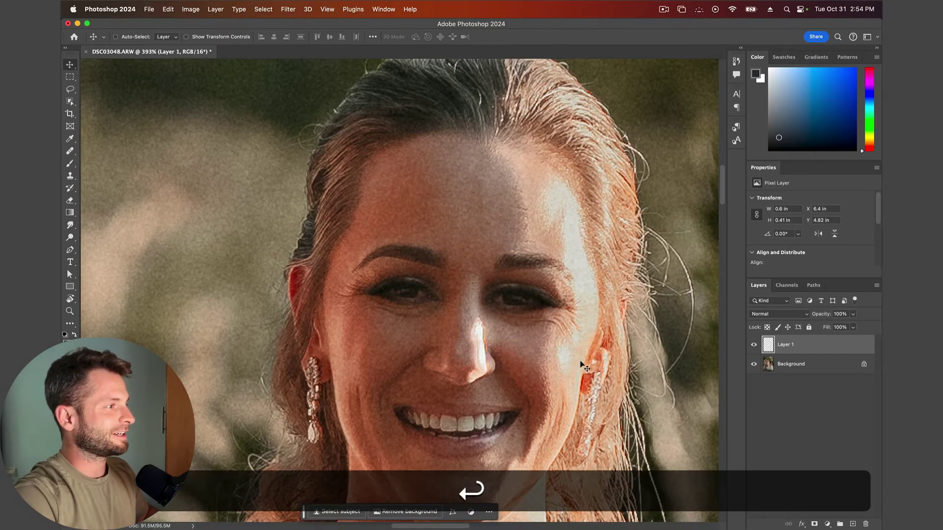
- Make the Background photo the active layer and bring up the Filter menu
scroll(582, 364, "down", 5)
scroll(582, 364, "down", 10)
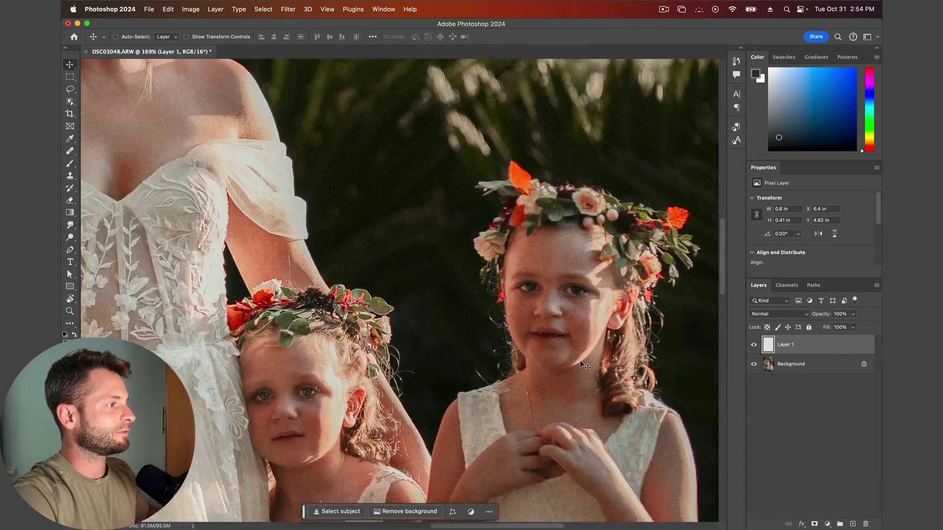
scroll(583, 365, "up", 5)
scroll(582, 365, "right", 3)
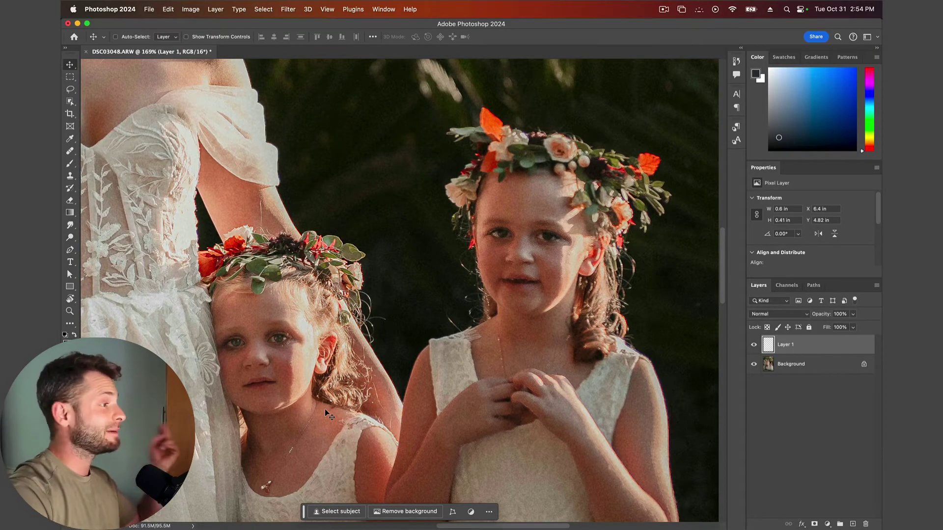
left_click(804, 364)
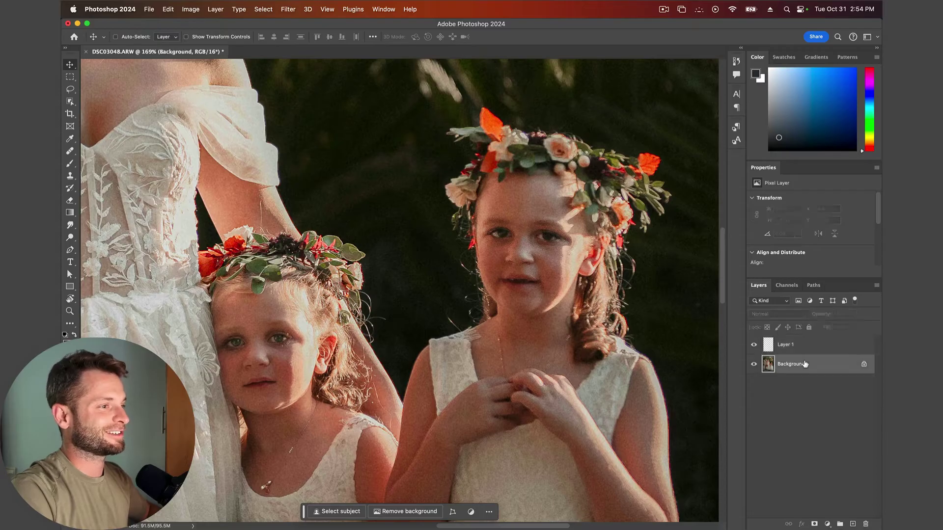
scroll(509, 293, "down", 2)
scroll(509, 293, "left", 3)
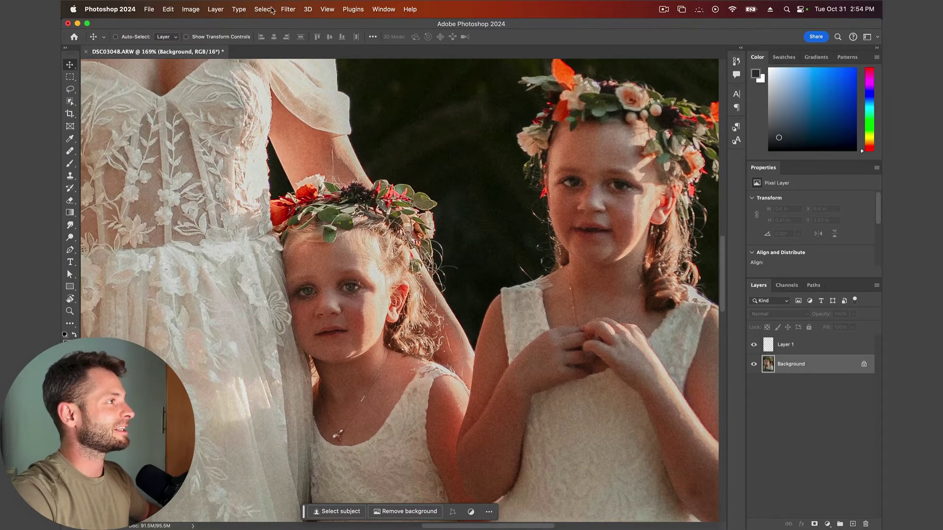
left_click(287, 9)
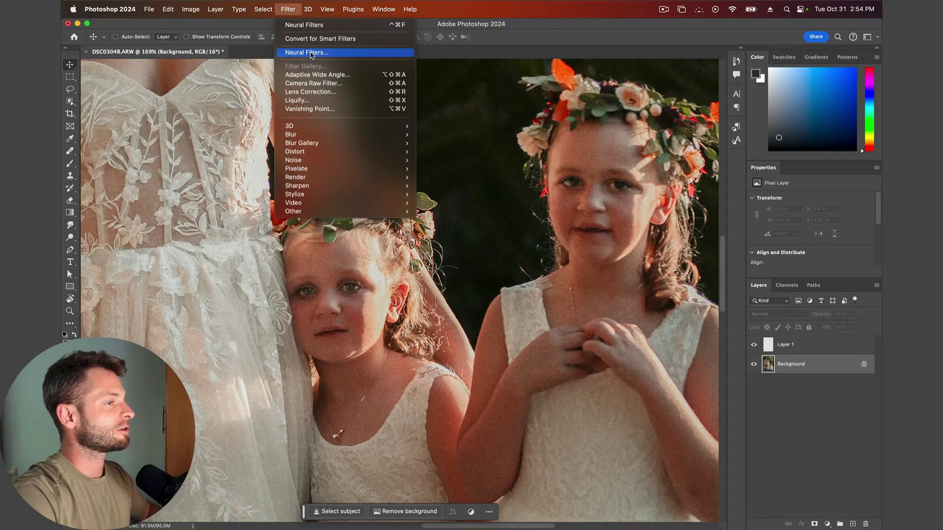
- Enable Neural Filters' Smart Portrait on the flower girl, trying Happiness +50 before settling on +19
left_click(311, 52)
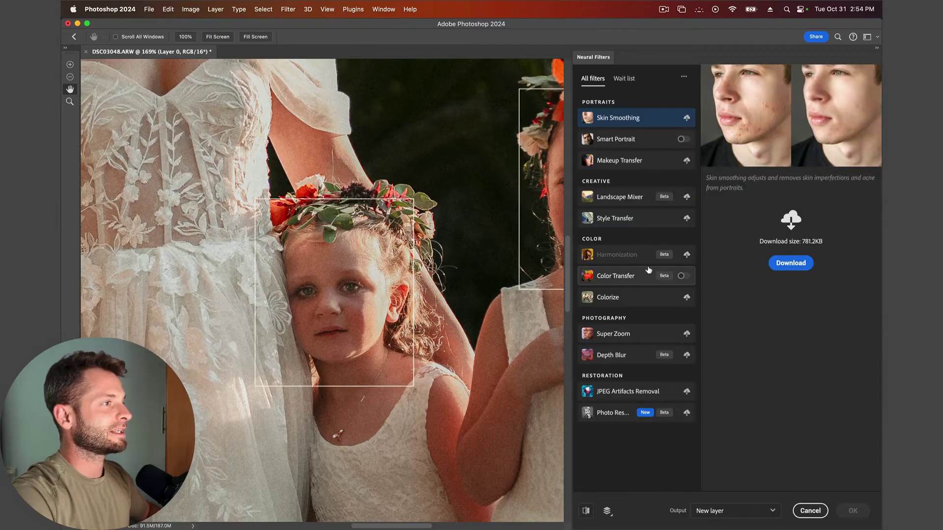
left_click(629, 136)
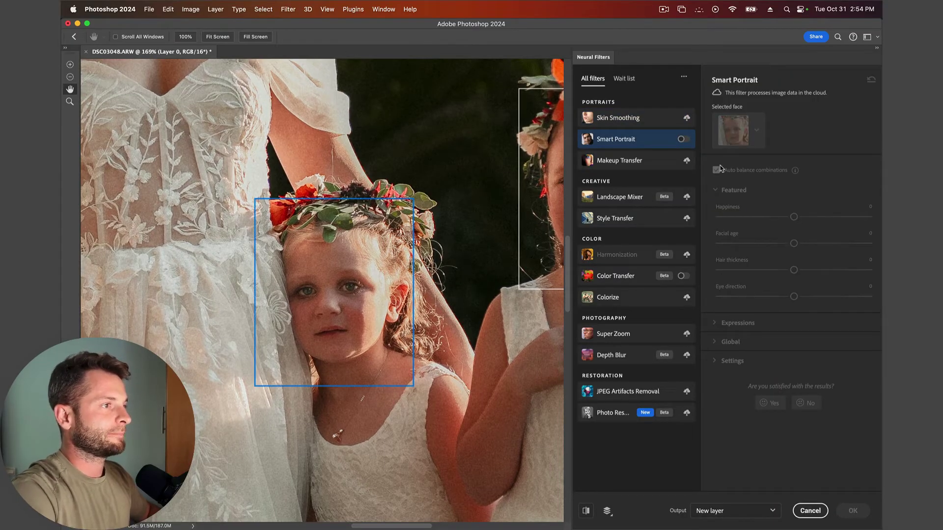
left_click(682, 139)
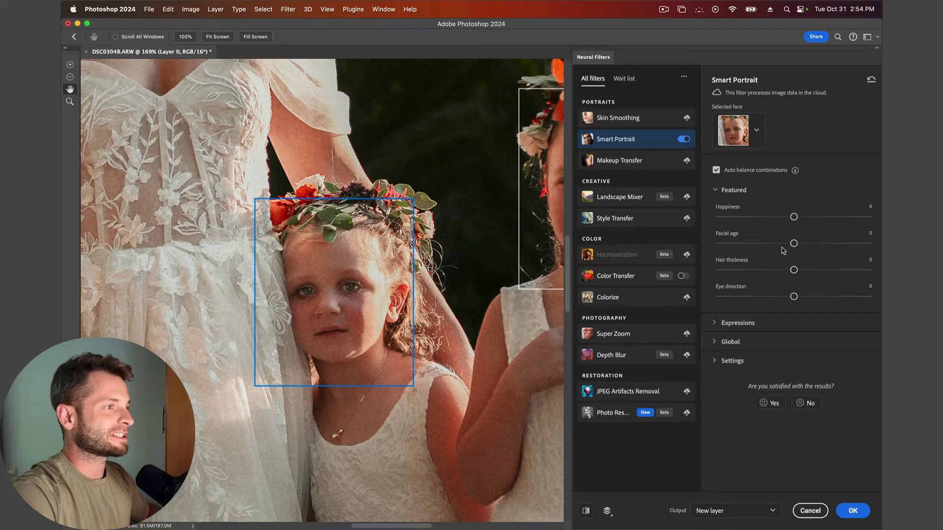
left_click_drag(794, 217, 813, 219)
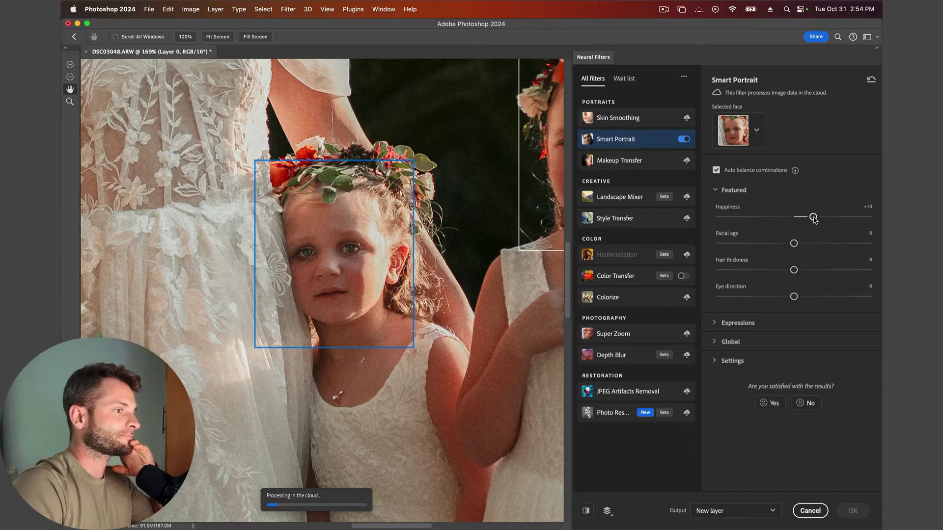
left_click(722, 323)
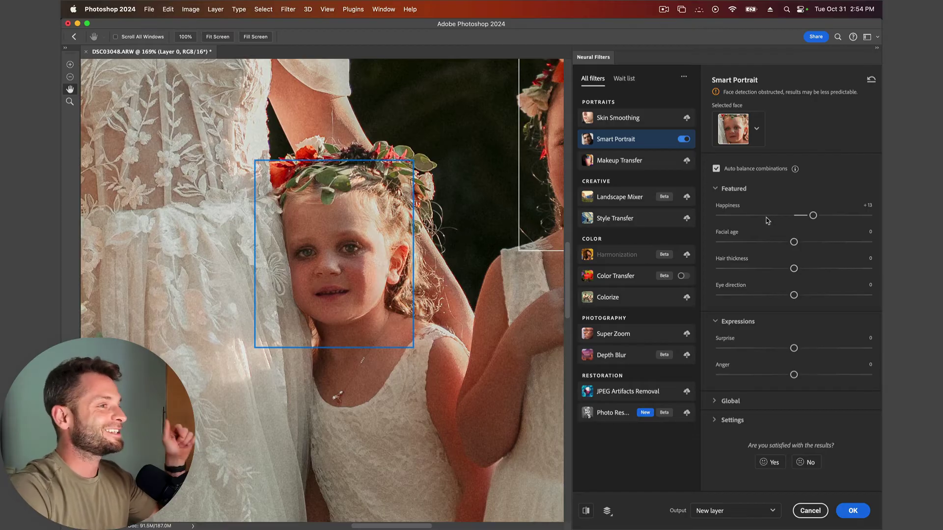
left_click_drag(813, 216, 868, 216)
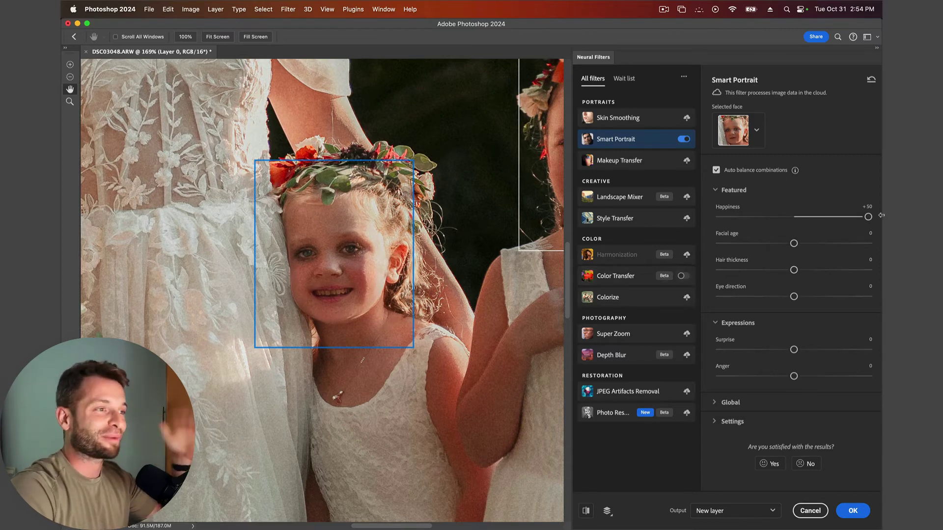
left_click_drag(867, 216, 822, 216)
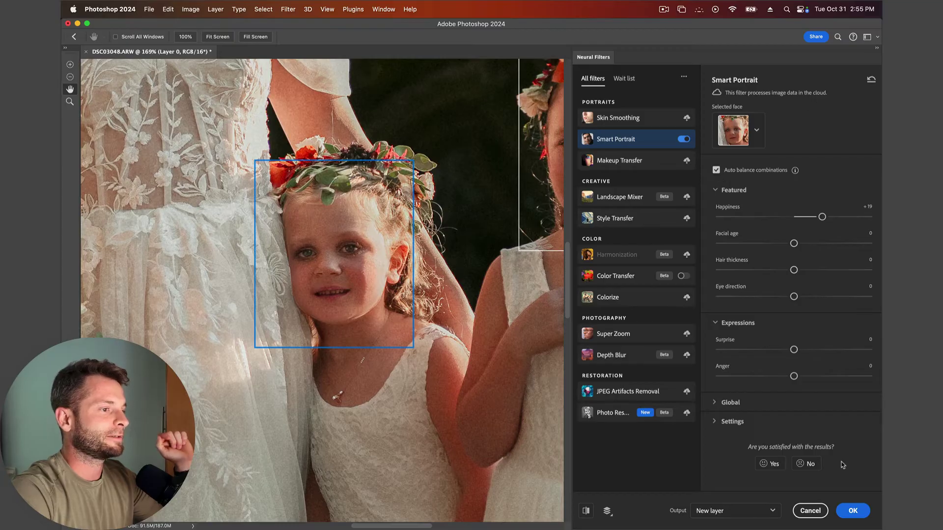
- Output the +19 smile to a new Layer 2 and toggle it against the original face
left_click(851, 509)
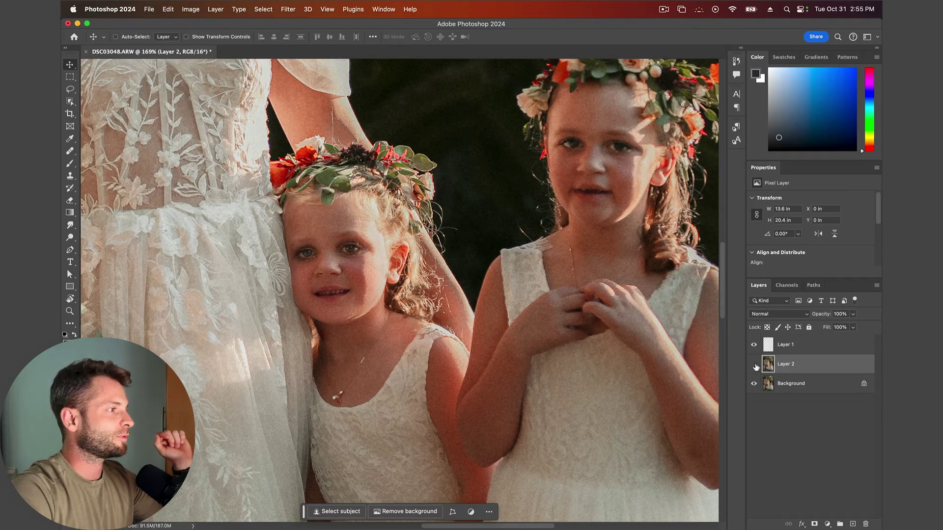
left_click(754, 366)
left_click(754, 366)
left_click(755, 366)
left_click(755, 366)
left_click(755, 366)
left_click(755, 366)
scroll(318, 291, "up", 5)
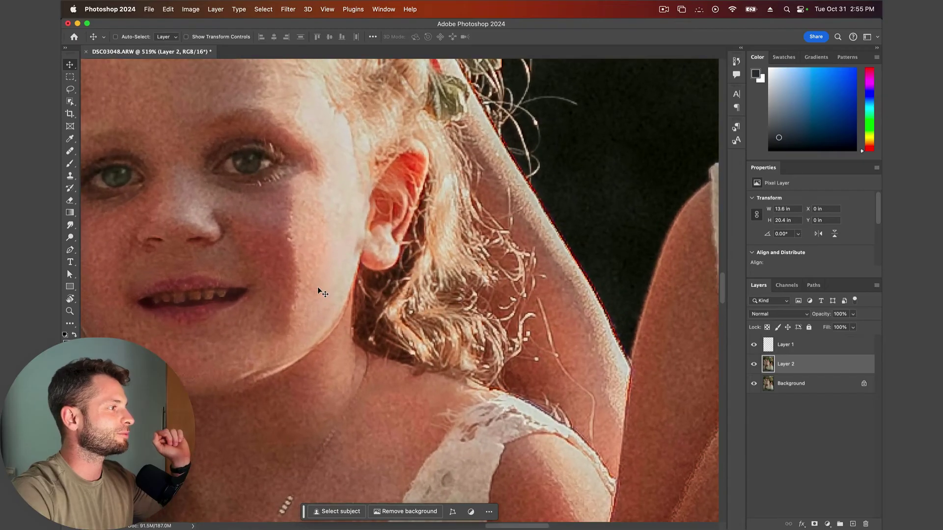
scroll(189, 295, "up", 3)
scroll(188, 295, "down", 5)
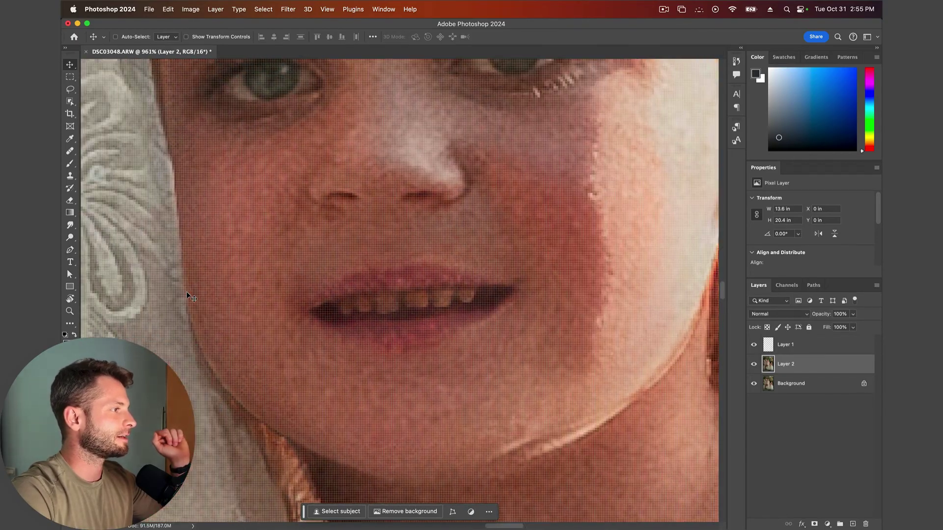
scroll(187, 295, "up", 2)
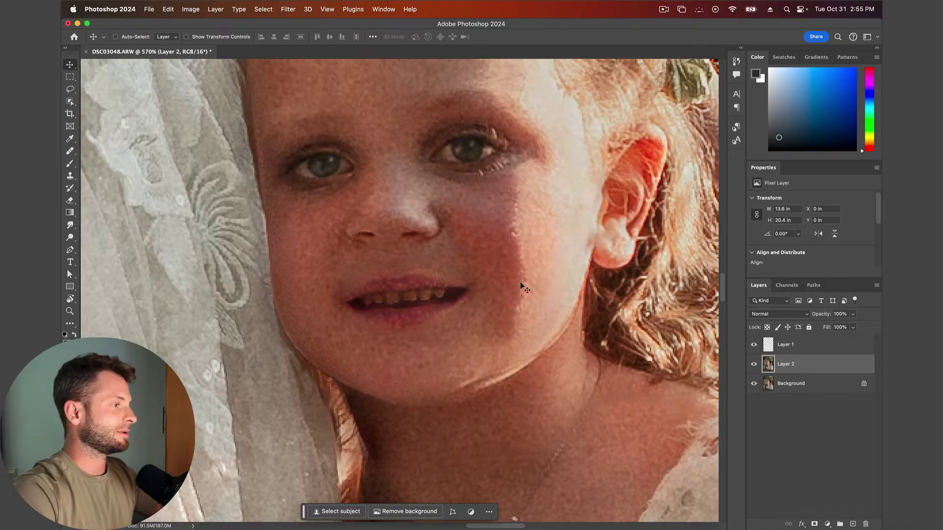
- Lasso the girl's teeth and run Generative Fill with the prompt 'white teeth'
key("l")
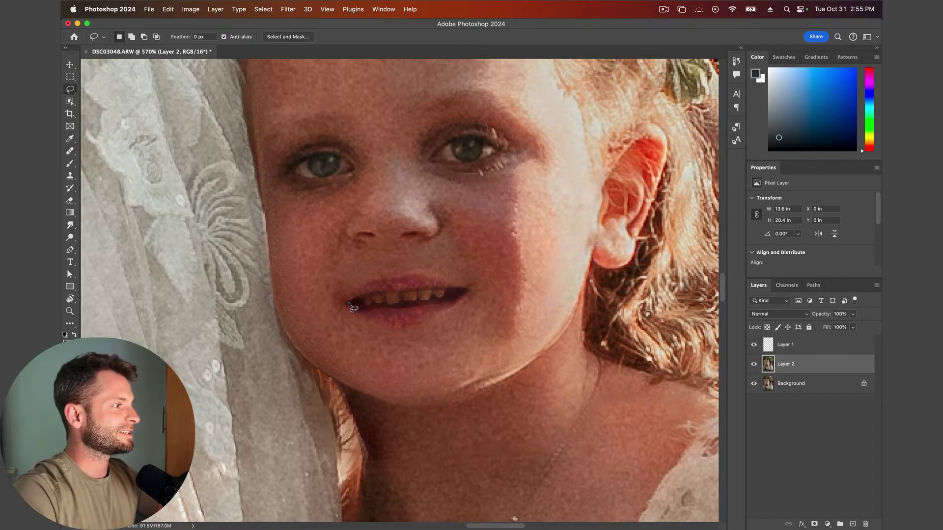
mouse_move(349, 302)
left_mouse_down()
mouse_move(462, 289)
mouse_move(446, 302)
mouse_move(350, 306)
left_mouse_up()
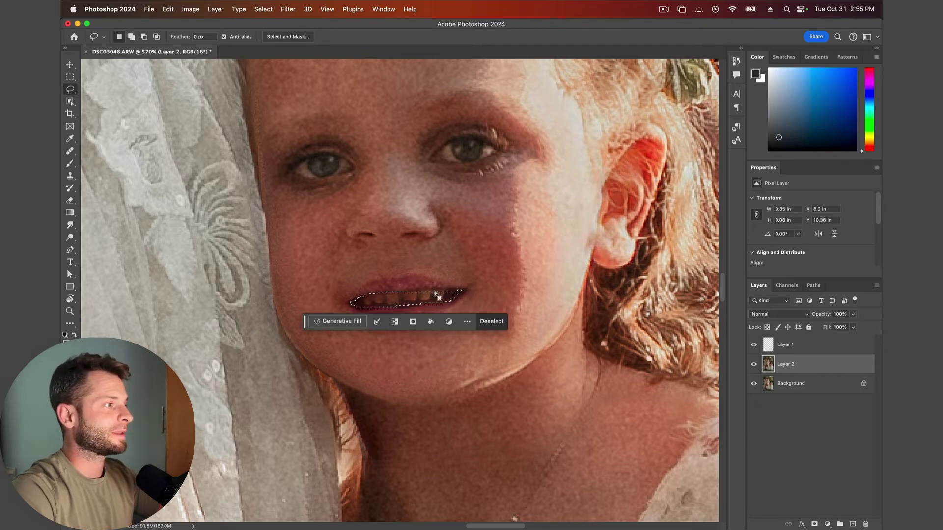
left_click(336, 322)
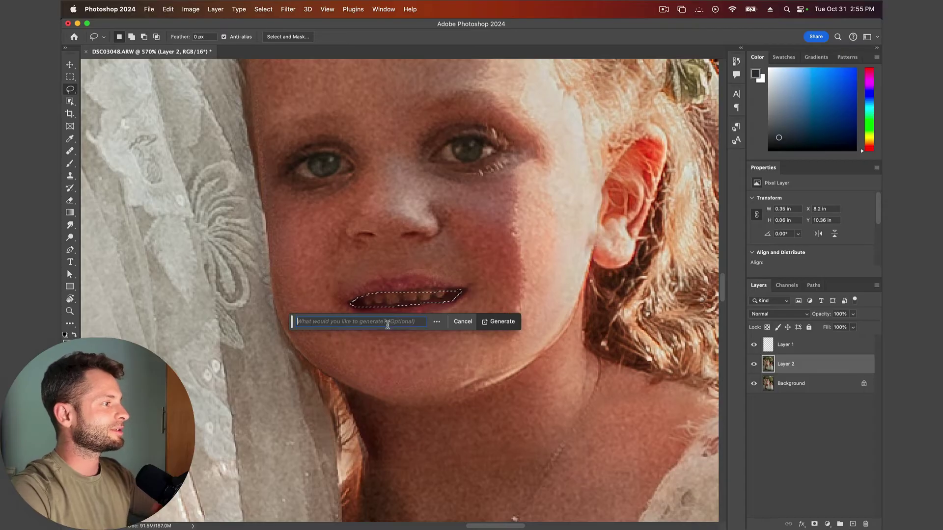
type("white teeth")
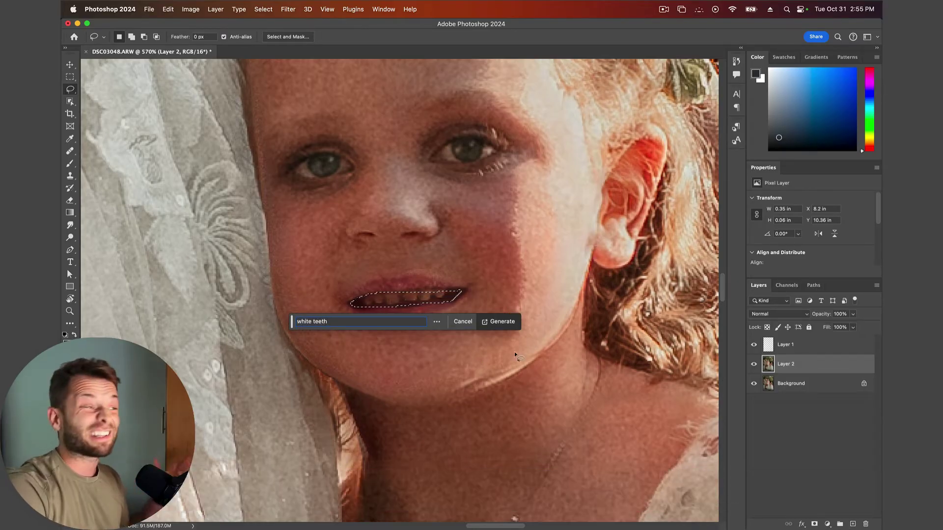
left_click(502, 321)
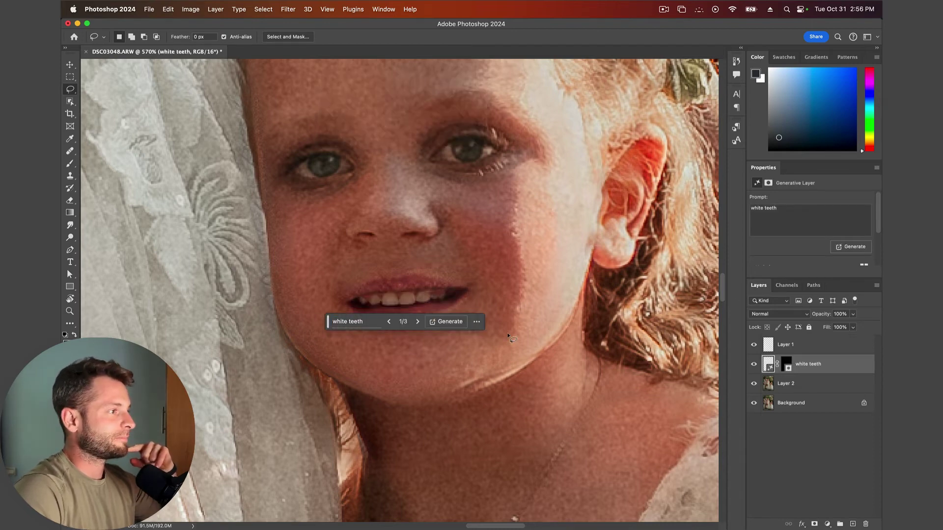
- Browse the generated teeth variations and return to variation 1 of 3
left_click(417, 321)
left_click(417, 322)
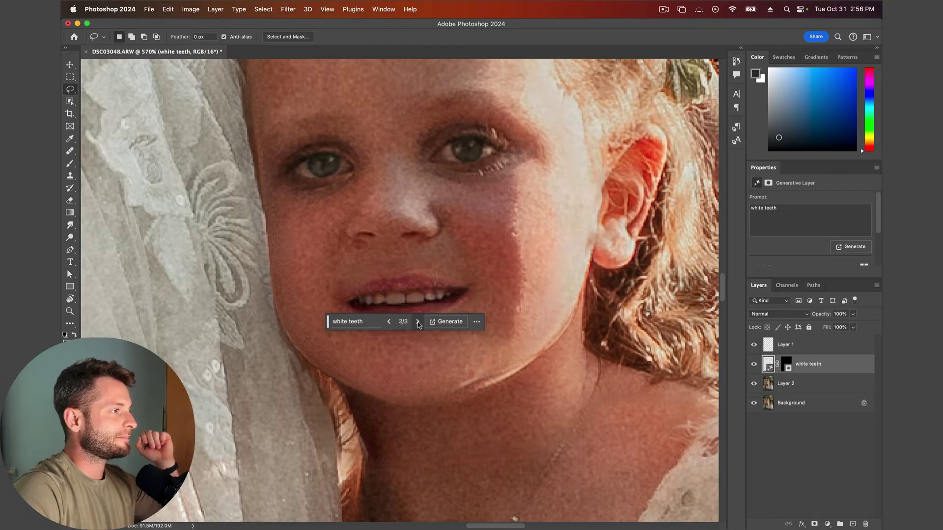
left_click(390, 322)
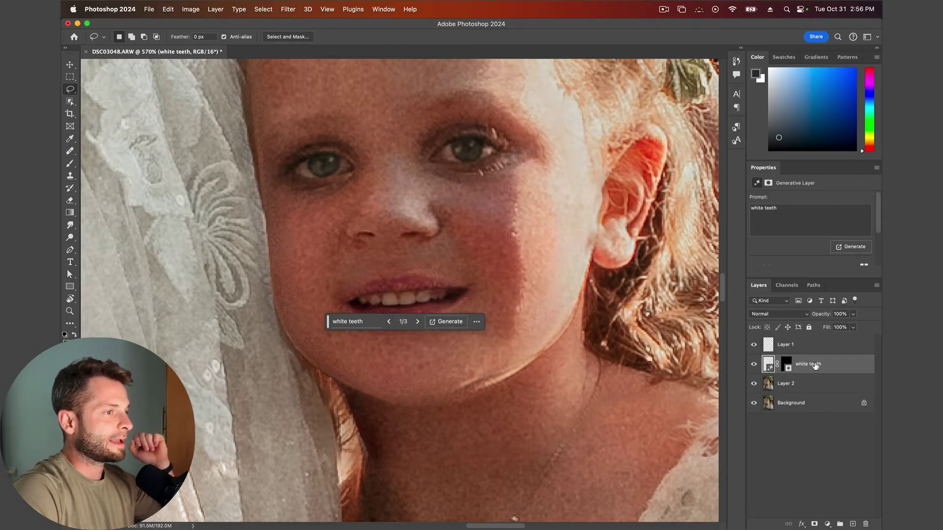
scroll(432, 305, "up", 5)
scroll(432, 305, "down", 3)
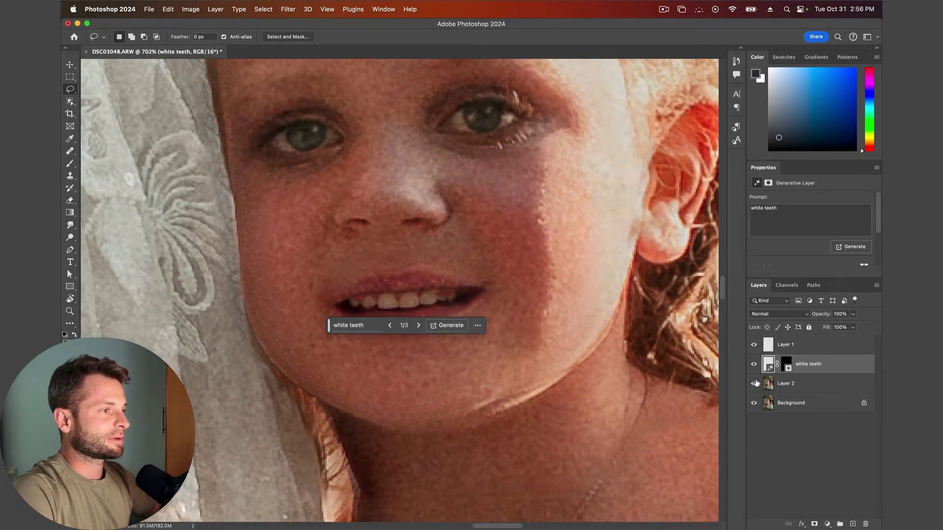
- Toggle the smile layer and the white teeth layer to compare with the original
left_click(754, 384)
left_click(754, 384)
left_click(754, 384)
left_click(754, 384)
left_click(754, 366)
left_click(755, 365)
left_click(755, 366)
left_click(754, 365)
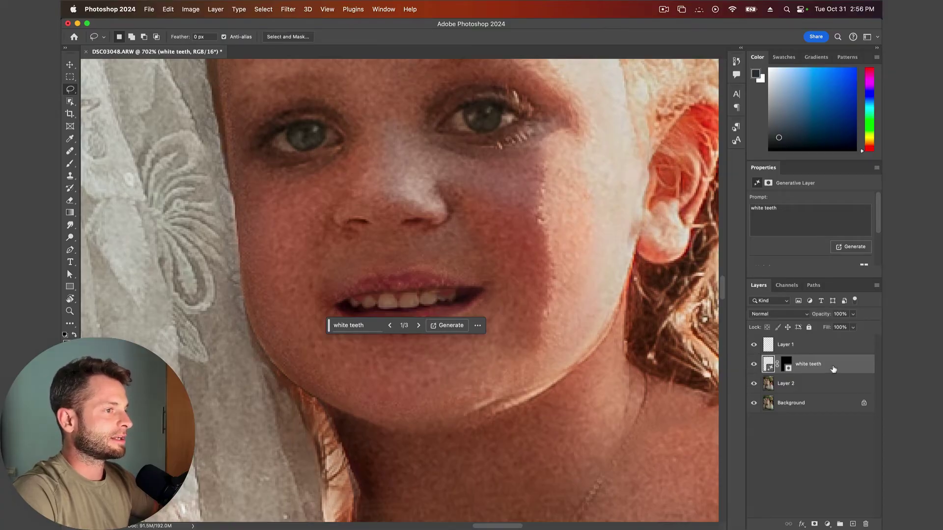
- Rasterize the white teeth layer and erase the white spill along the upper lip with a smaller eraser
key("e")
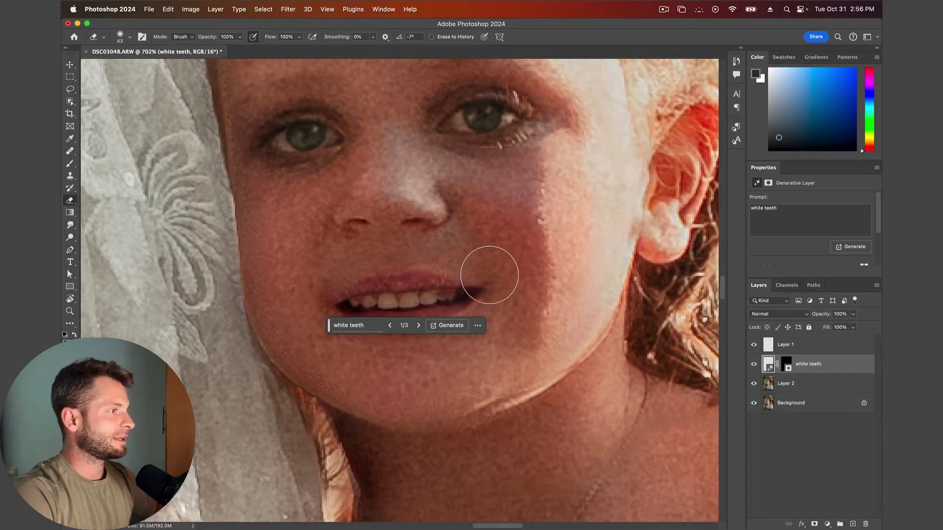
left_click(489, 276)
left_click(479, 215)
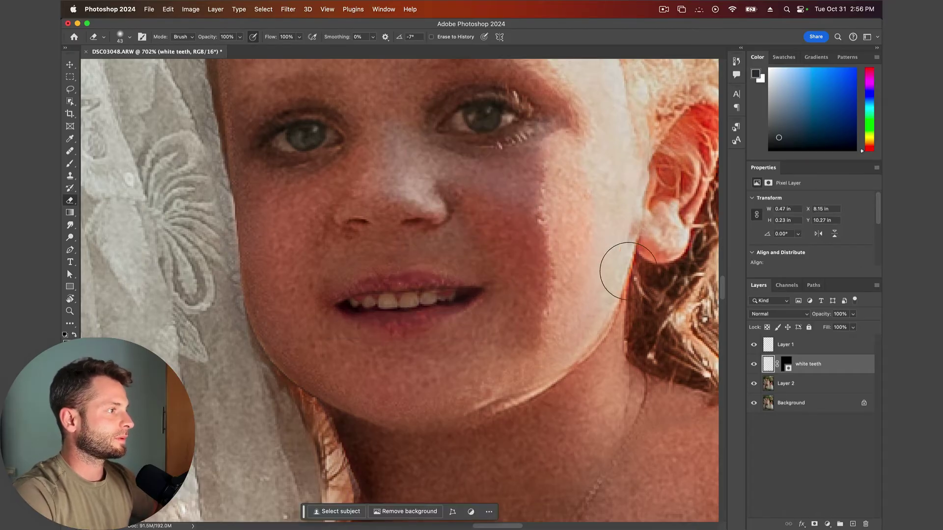
scroll(493, 271, "up", 2)
scroll(495, 272, "down", 2)
key("bracketleft")
key("bracketleft")
key("bracketleft")
key("bracketleft")
key("bracketleft")
key("bracketleft")
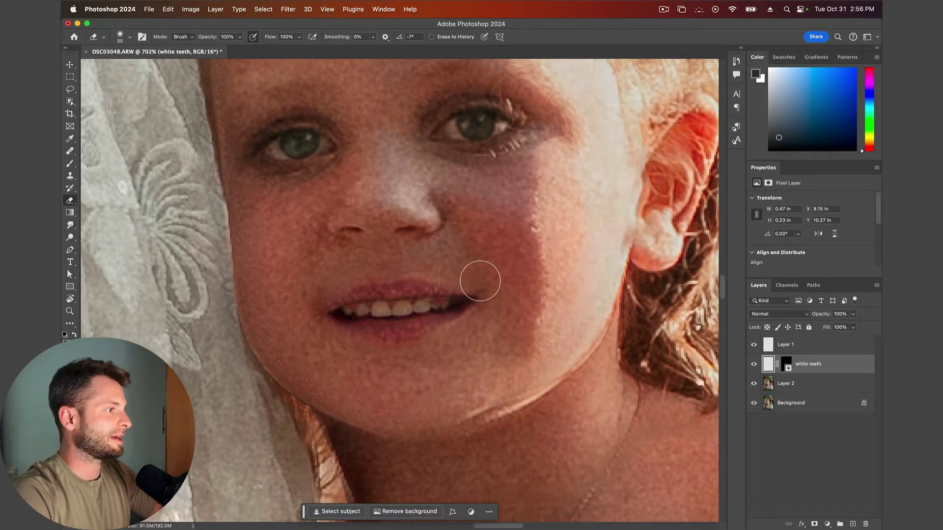
mouse_move(428, 286)
left_mouse_down()
mouse_move(456, 293)
mouse_move(392, 286)
mouse_move(365, 302)
left_mouse_up()
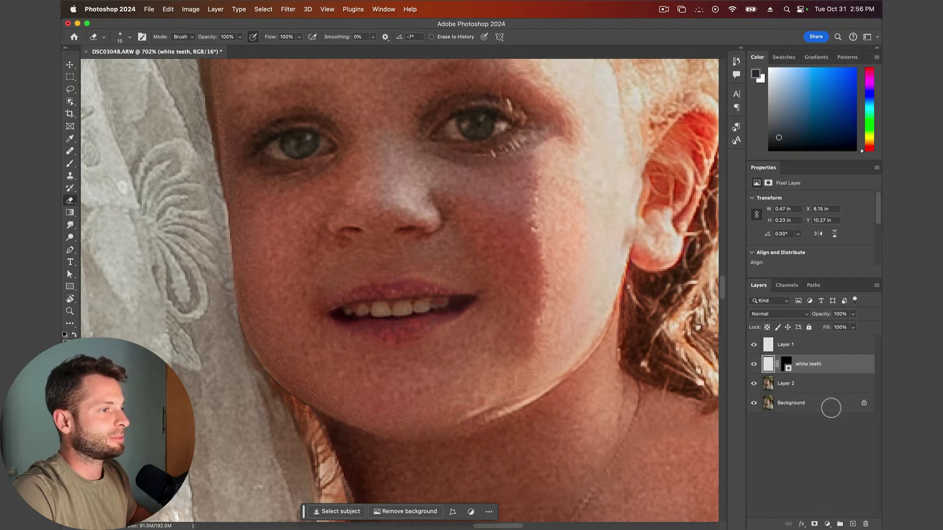
- Lower the white teeth layer's opacity to 83% and zoom out
left_click_drag(822, 316, 814, 317)
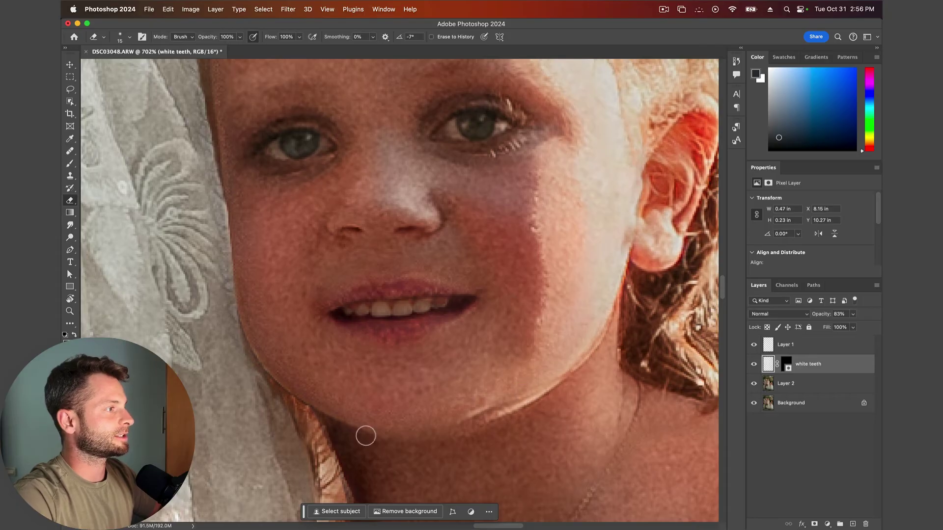
scroll(365, 435, "down", 3)
scroll(365, 435, "down", 8)
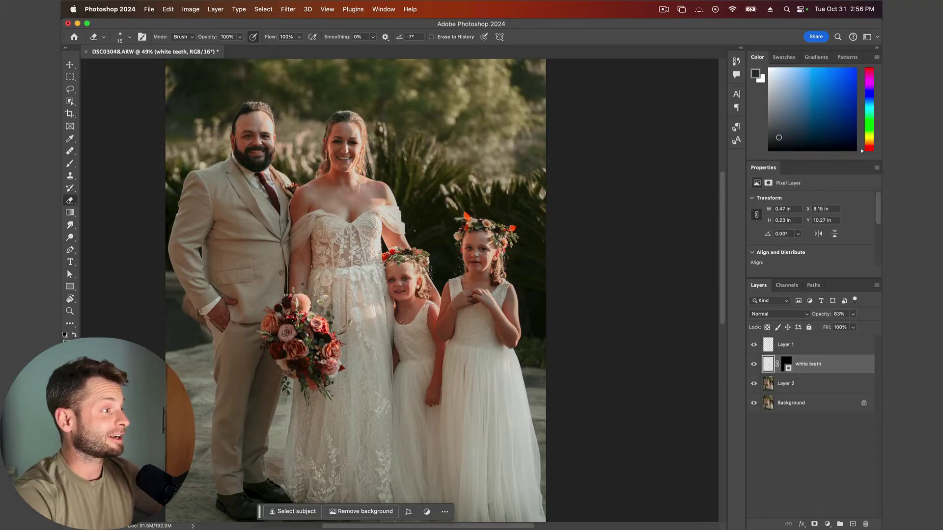
- Hide the white teeth layer and Layer 2, then select the Background layer
scroll(414, 231, "up", 12)
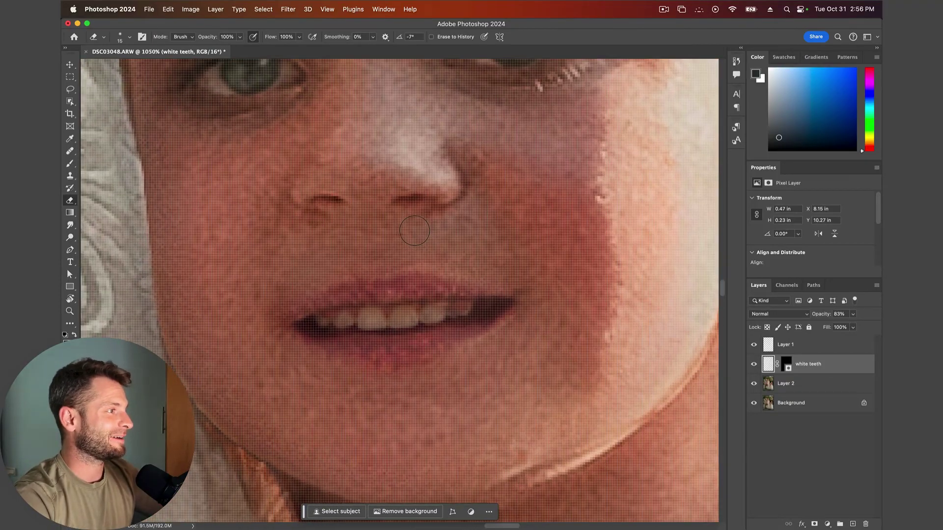
scroll(414, 231, "down", 4)
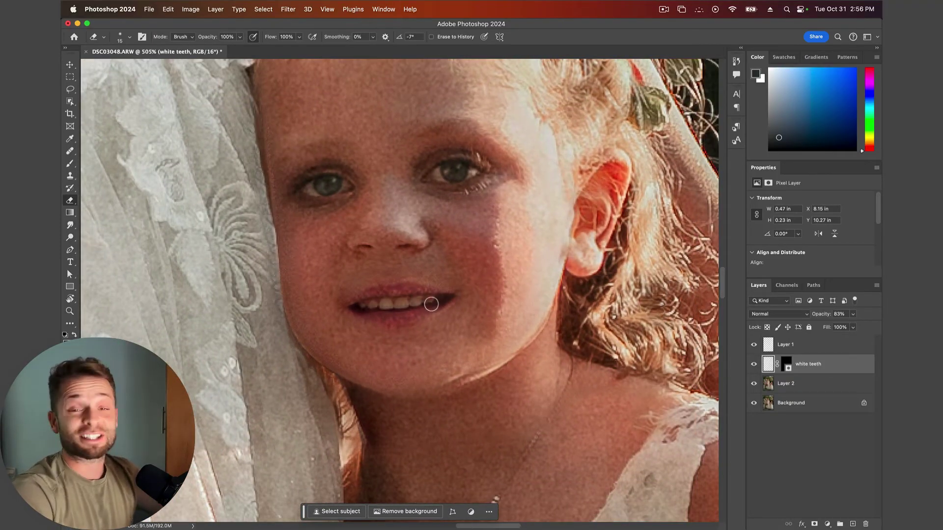
scroll(431, 304, "down", 2)
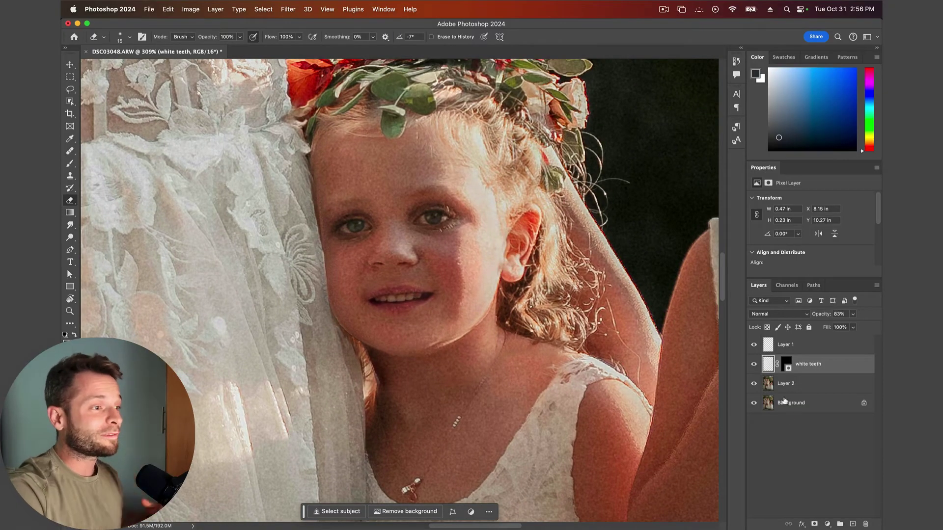
left_click(754, 364)
left_click(754, 383)
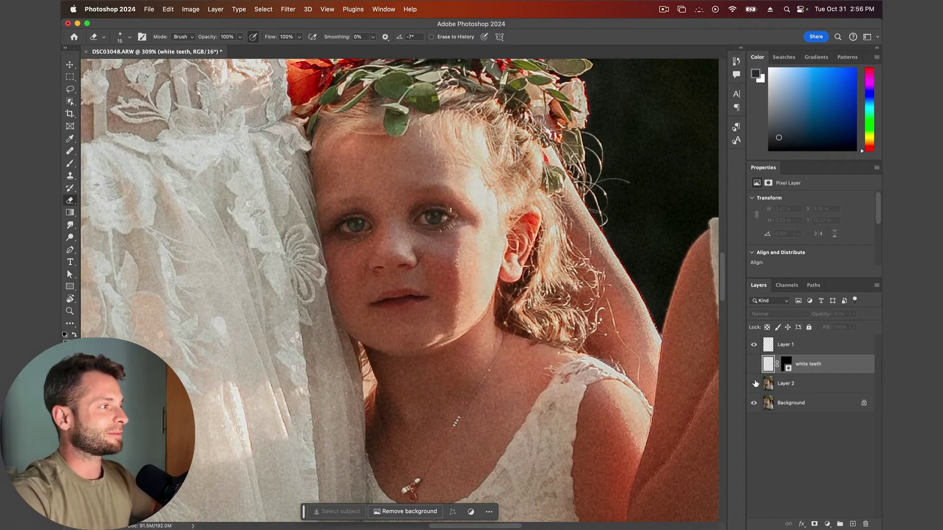
left_click(795, 403)
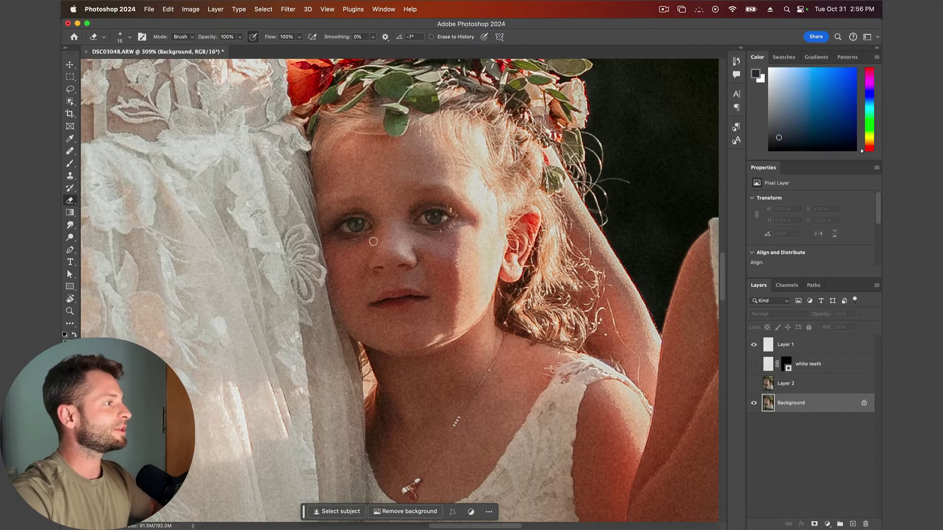
- Lasso the girl's mouth and chin, copy it to a new top layer named 'smile left'
key("l")
mouse_move(343, 291)
left_mouse_down()
mouse_move(409, 264)
mouse_move(463, 270)
mouse_move(496, 323)
mouse_move(448, 336)
mouse_move(383, 338)
mouse_move(344, 323)
mouse_move(334, 298)
mouse_move(407, 274)
mouse_move(462, 284)
left_mouse_up()
left_click(472, 250)
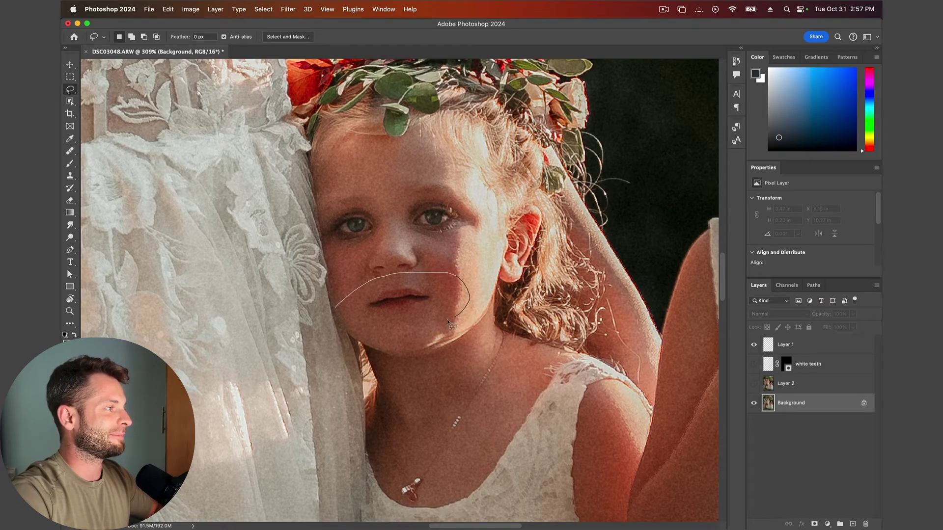
mouse_move(444, 323)
left_mouse_down()
mouse_move(396, 334)
mouse_move(358, 333)
mouse_move(336, 308)
left_mouse_up()
scroll(381, 287, "up", 5)
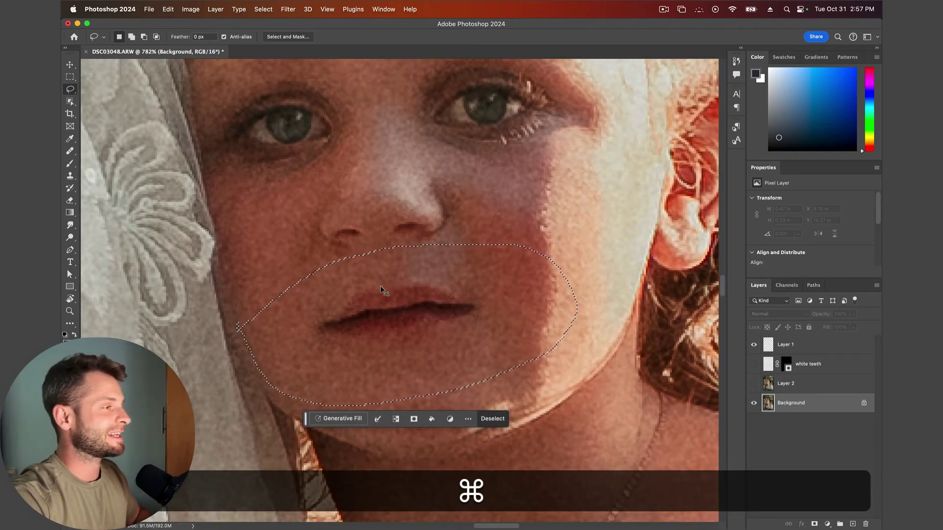
key("super+j")
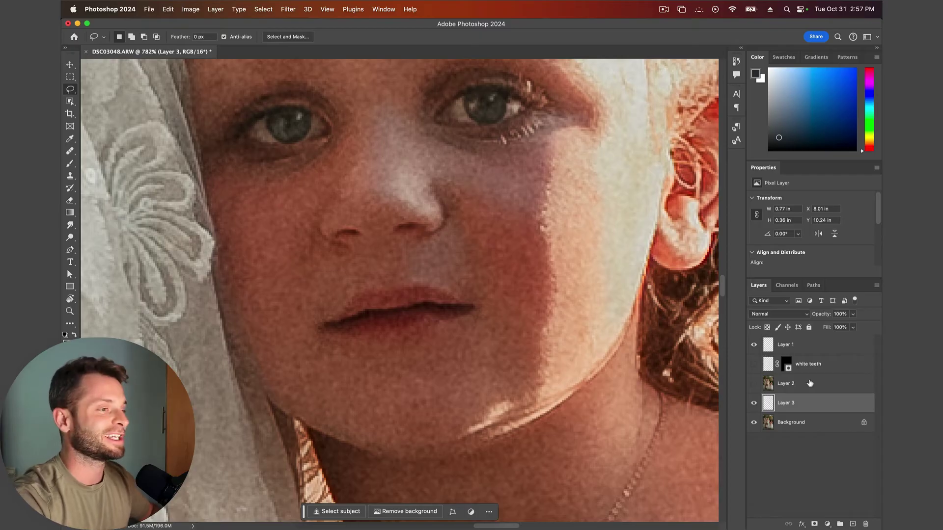
left_click_drag(805, 406, 785, 345)
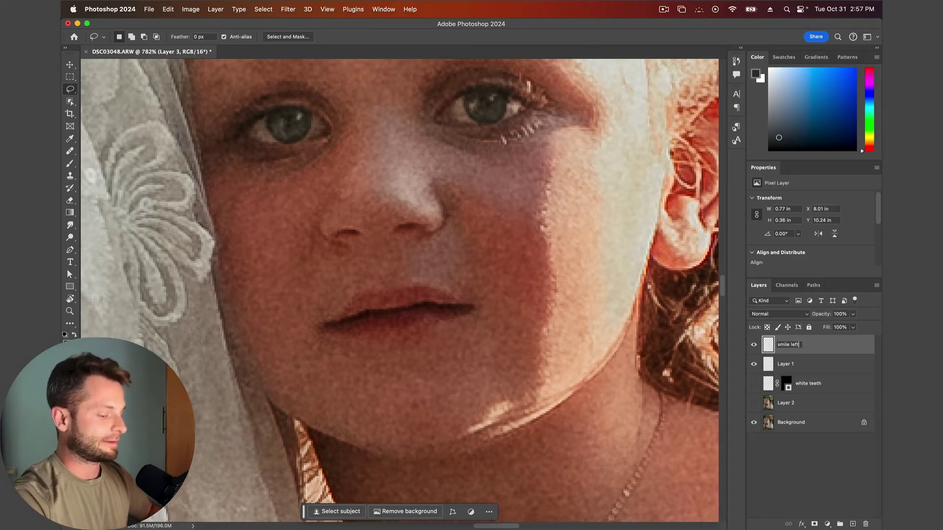
key("Return")
- Put the mouth layer into Warp mode and lift both corners of the mouth
key("super+t")
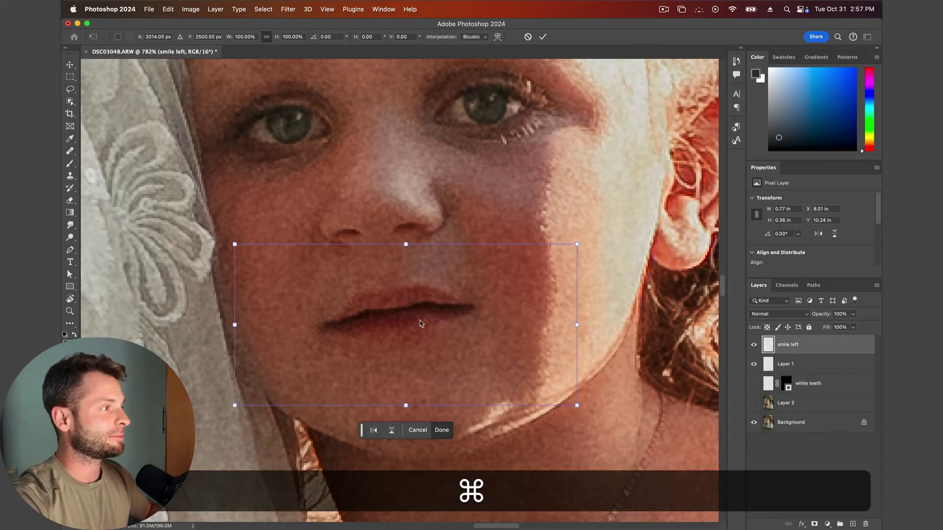
right_click(411, 293)
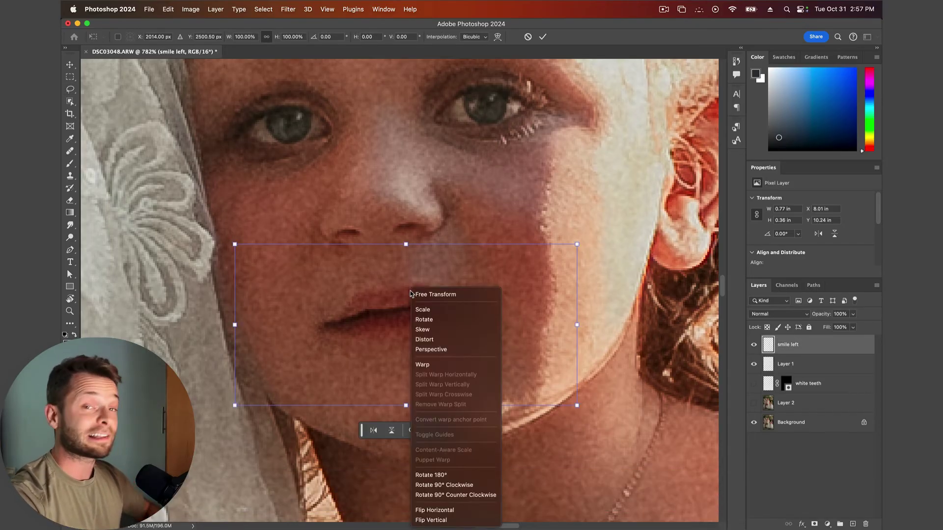
left_click(422, 365)
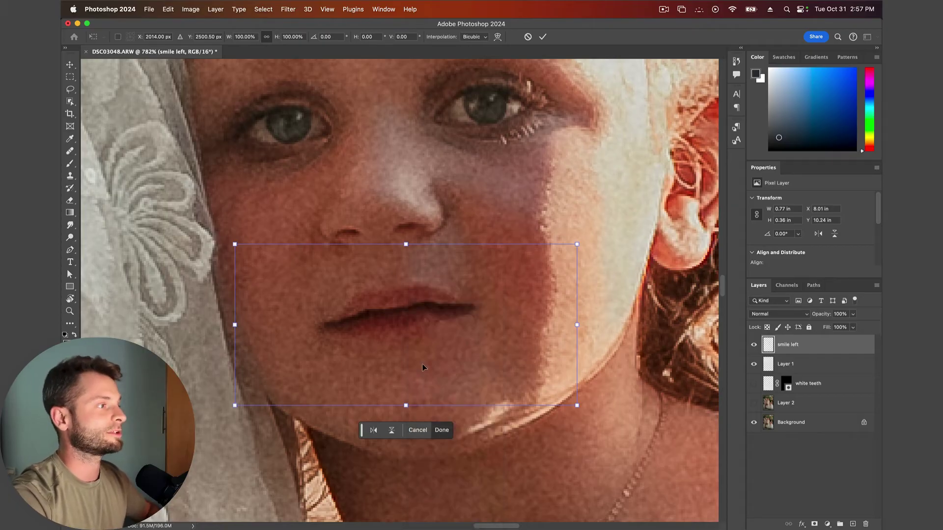
left_click_drag(406, 244, 405, 267)
left_click_drag(578, 353, 577, 297)
left_click_drag(235, 353, 234, 294)
mouse_move(407, 406)
left_mouse_down()
mouse_move(410, 444)
mouse_move(409, 412)
left_mouse_up()
- Refine the warp's corners and edges so the lips curve upward, then apply it
left_click_drag(578, 245, 563, 234)
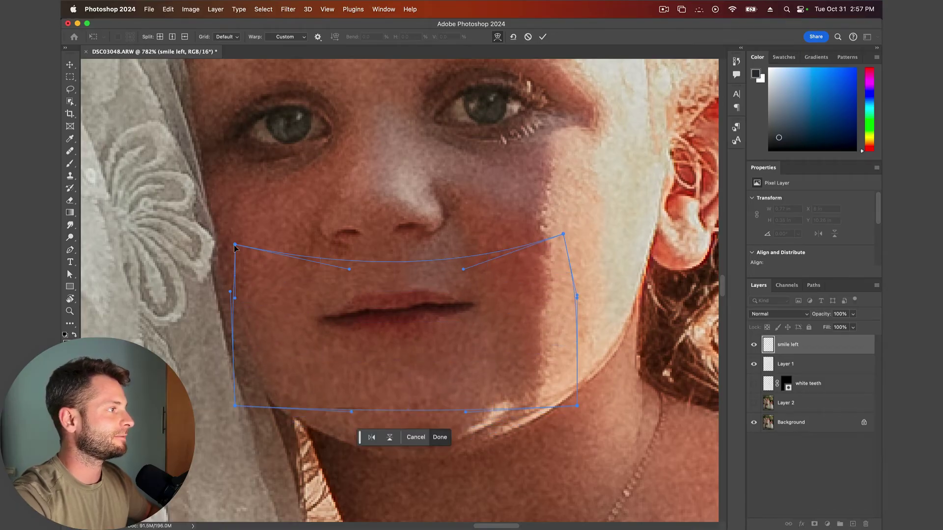
left_click_drag(234, 246, 250, 225)
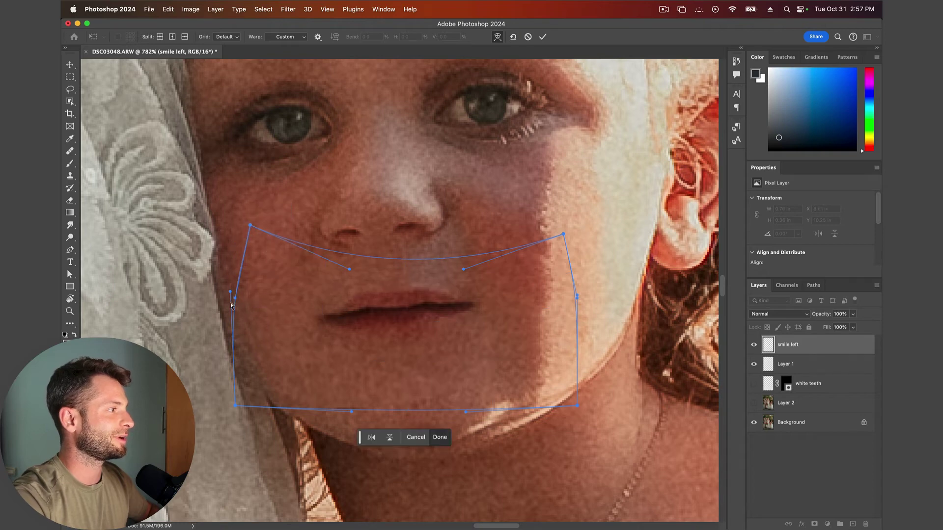
left_click_drag(233, 302, 244, 262)
mouse_move(403, 266)
left_mouse_down()
mouse_move(396, 275)
mouse_move(388, 259)
left_mouse_up()
mouse_move(396, 369)
left_mouse_down()
mouse_move(401, 388)
mouse_move(403, 377)
left_mouse_up()
left_click_drag(568, 296, 556, 267)
left_click_drag(574, 360, 576, 332)
left_click_drag(234, 351, 240, 324)
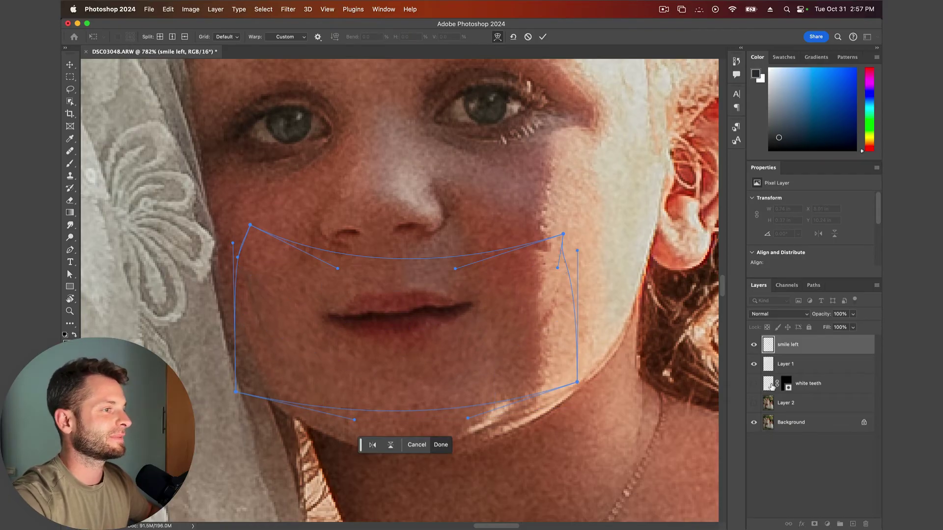
key("Return")
scroll(537, 338, "down", 5)
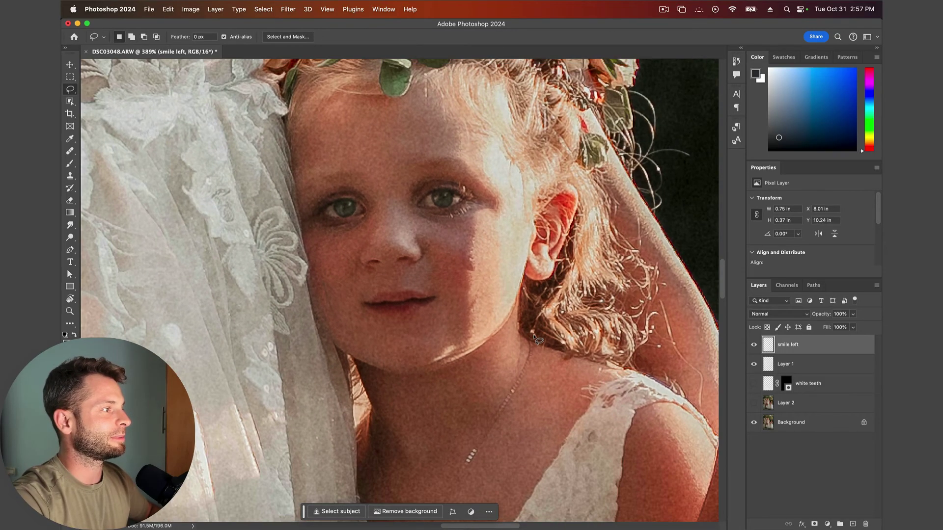
left_click(752, 346)
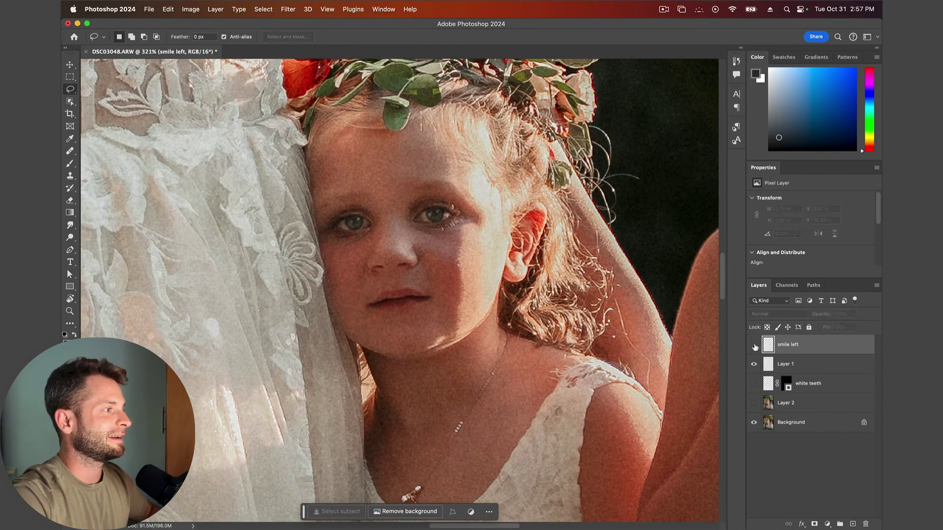
left_click(754, 346)
left_click(754, 345)
left_click(754, 345)
scroll(474, 339, "down", 5)
left_click(753, 346)
left_click(753, 346)
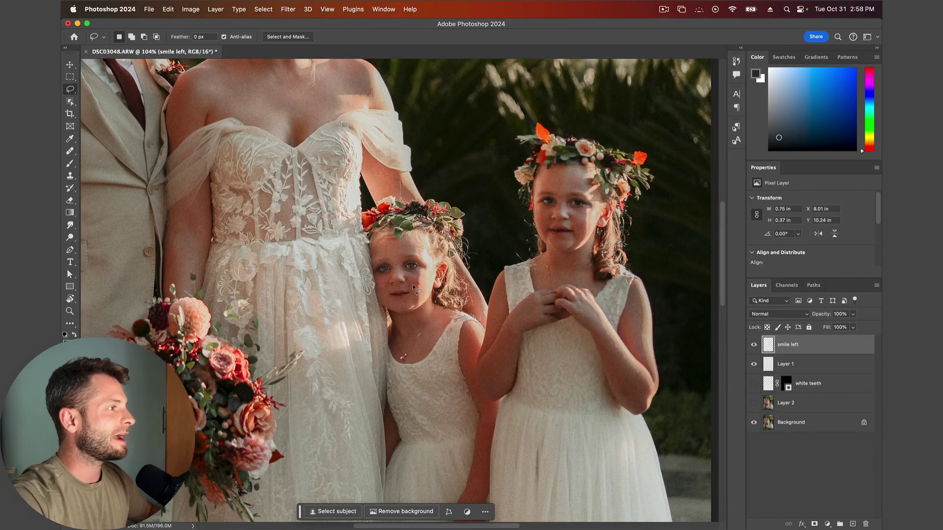
scroll(412, 285, "up", 5)
left_click(755, 345)
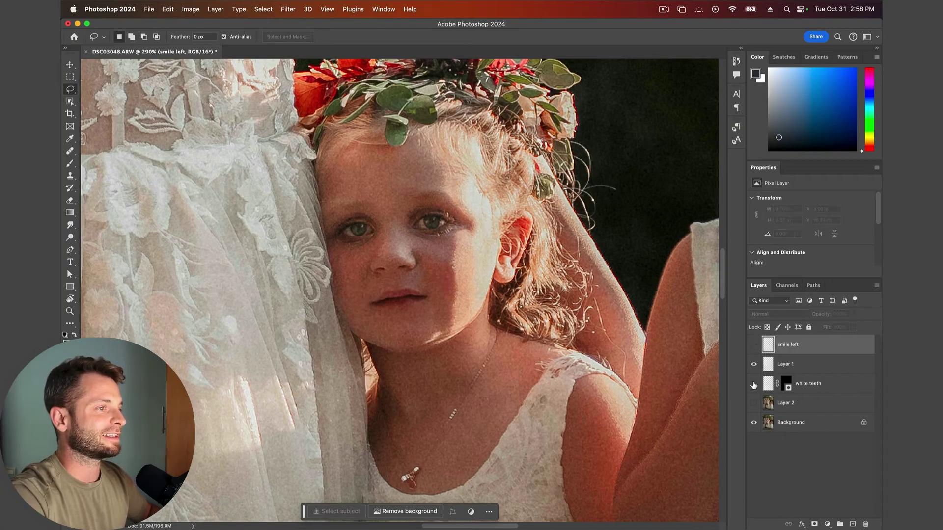
left_click(754, 401)
scroll(440, 330, "down", 5)
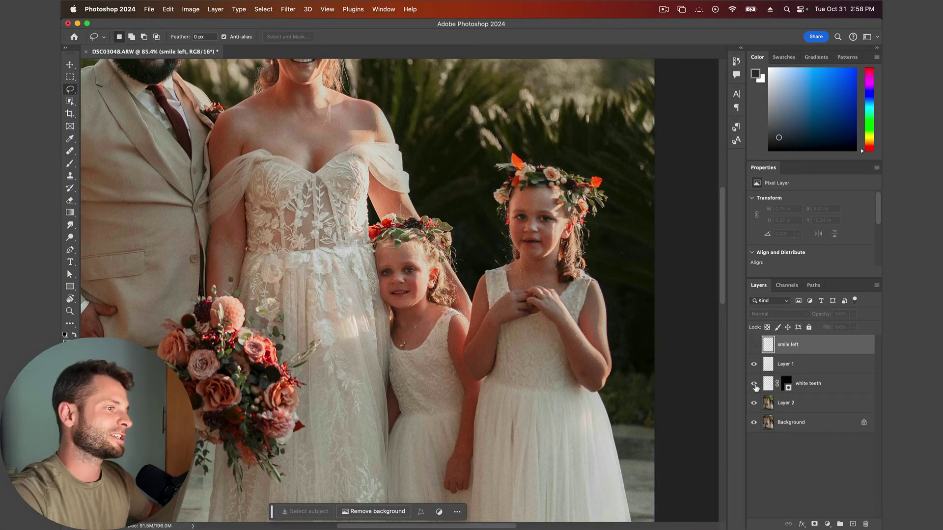
left_click(755, 403)
left_click(753, 345)
scroll(401, 302, "up", 5)
scroll(396, 301, "up", 2)
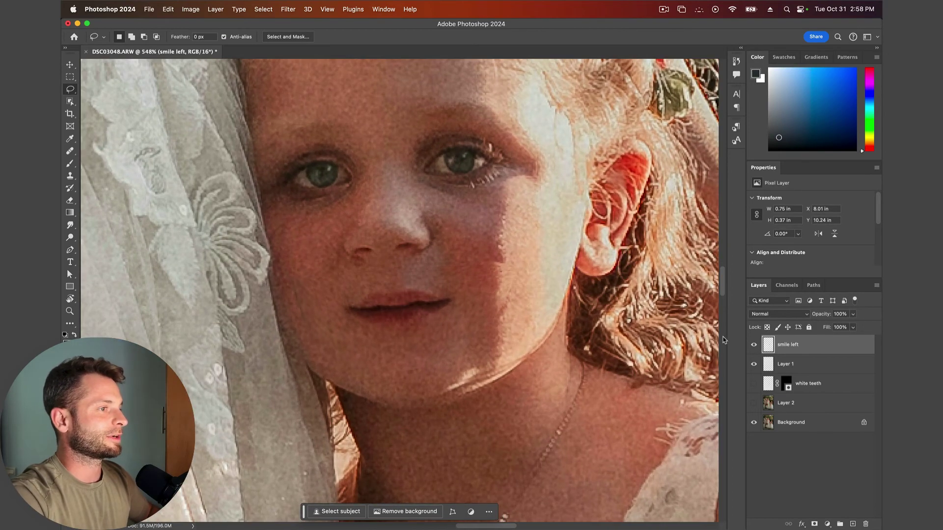
- Erase the 'smile left' patch's hard edges with a 60 px eraser, comparing against the original mouth
key("e")
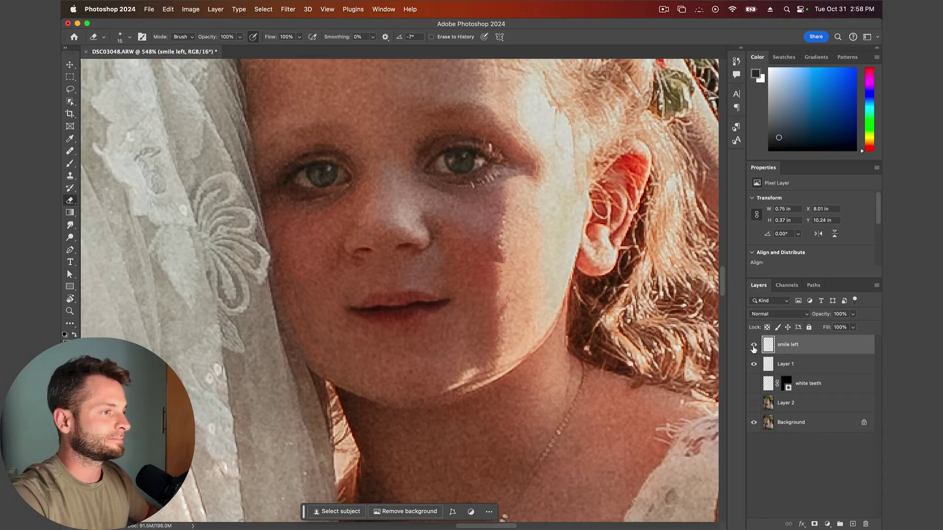
left_click(753, 346)
left_click(754, 346)
left_click(754, 346)
left_click(754, 346)
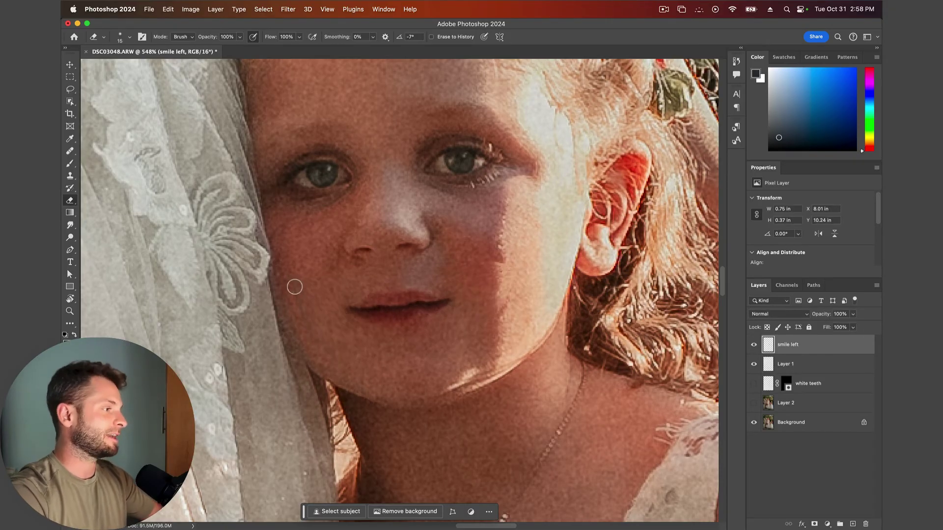
key("bracketright")
key("bracketright")
key("bracketright")
key("bracketright")
key("bracketright")
key("bracketright")
key("bracketright")
key("bracketright")
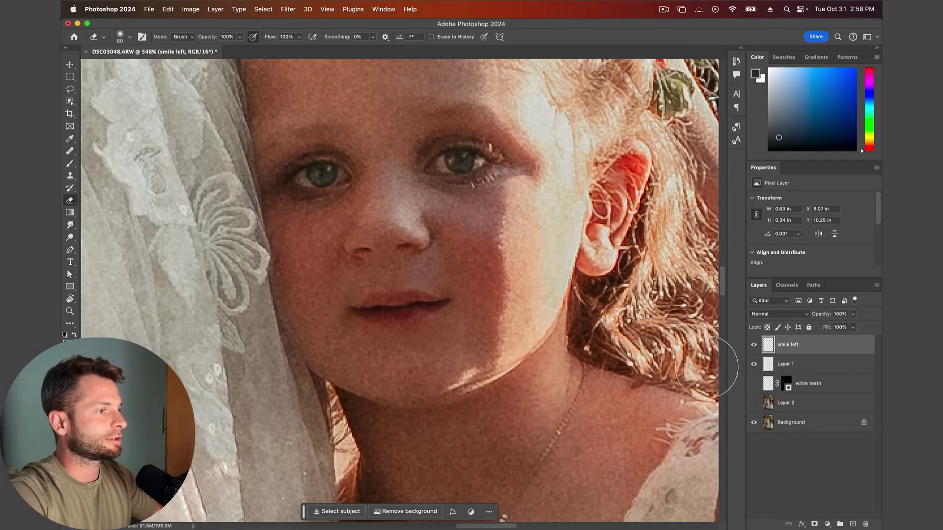
left_click(753, 346)
left_click(753, 345)
left_click(753, 346)
left_click(753, 346)
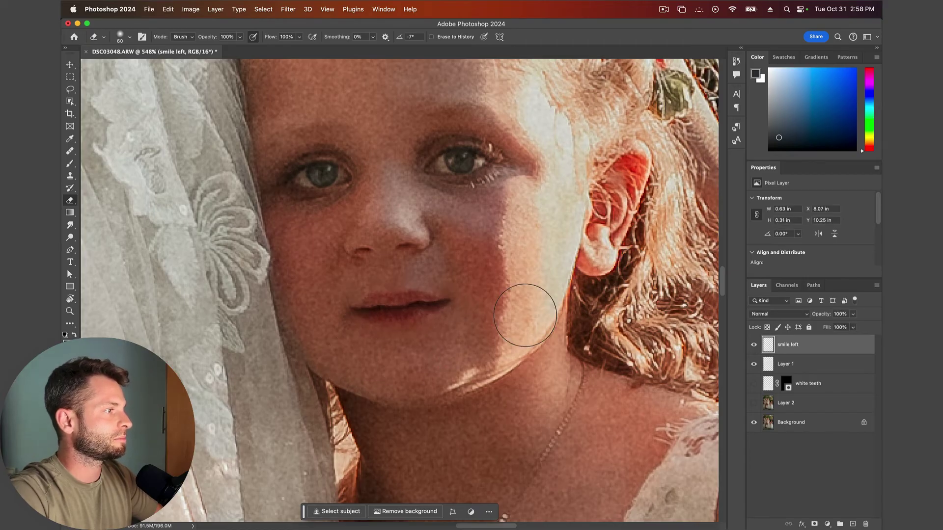
scroll(481, 333, "down", 3)
- Pan over to the taller flower girl, select the Background layer and pick the Lasso
scroll(490, 336, "down", 2)
scroll(442, 295, "right", 5)
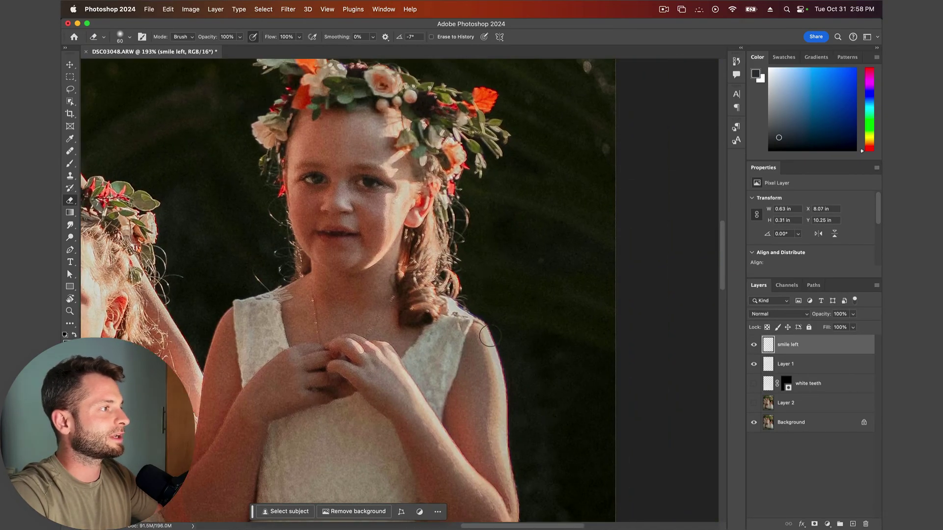
scroll(364, 213, "up", 1)
scroll(399, 278, "up", 2)
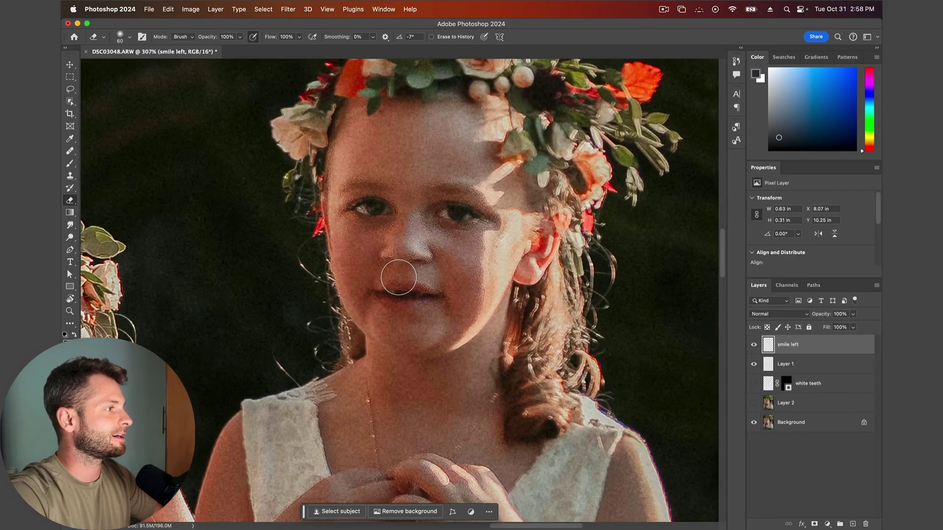
left_click(791, 423)
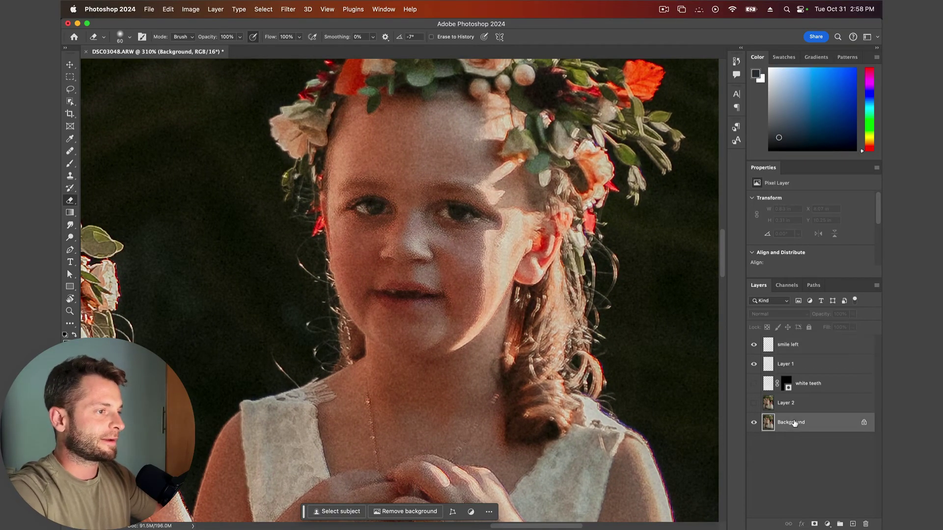
key("l")
- Lasso the taller girl's mouth and copy it onto a new Layer 3, ready to transform
mouse_move(342, 276)
left_mouse_down()
mouse_move(419, 262)
mouse_move(498, 288)
left_mouse_up()
mouse_move(402, 333)
left_mouse_down()
mouse_move(361, 306)
mouse_move(343, 277)
left_mouse_up()
key("super+j")
key("super+d")
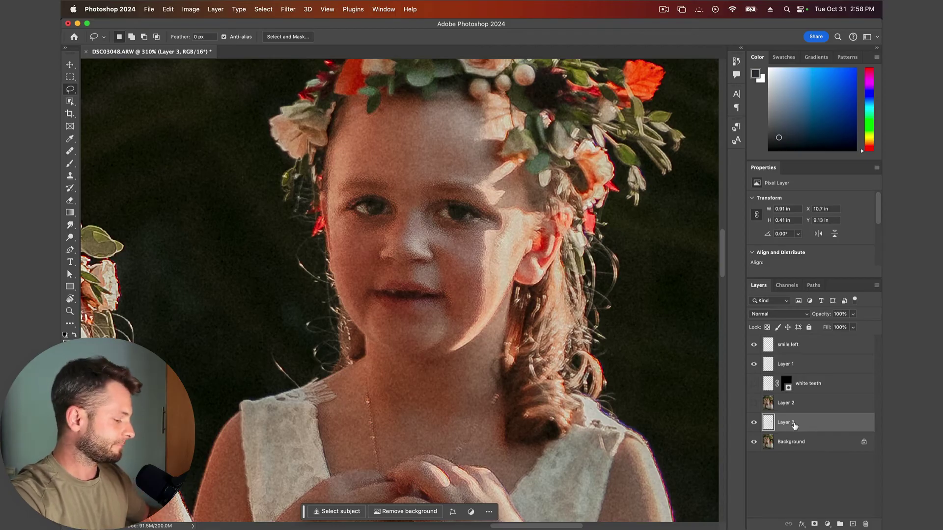
key("super+t")
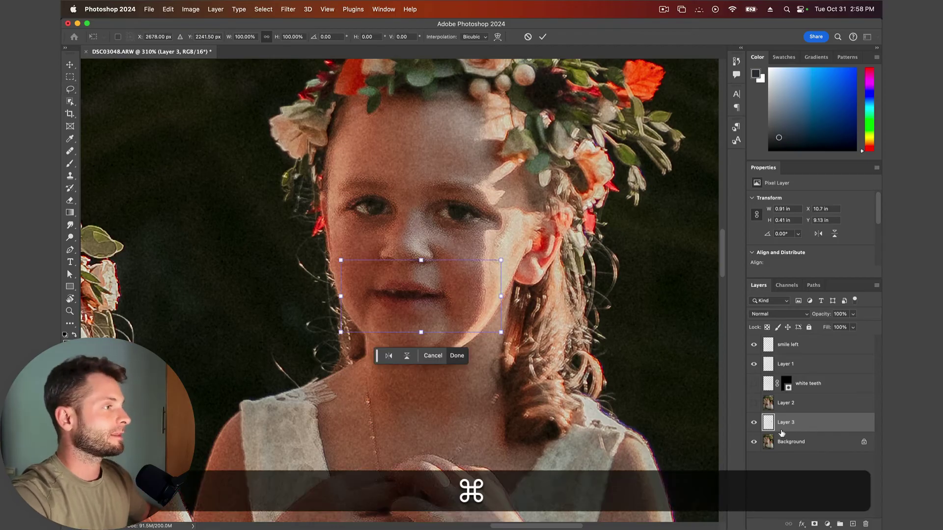
- Warp the Layer 3 mouth patch into an upturned smile curve and apply it
right_click(430, 295)
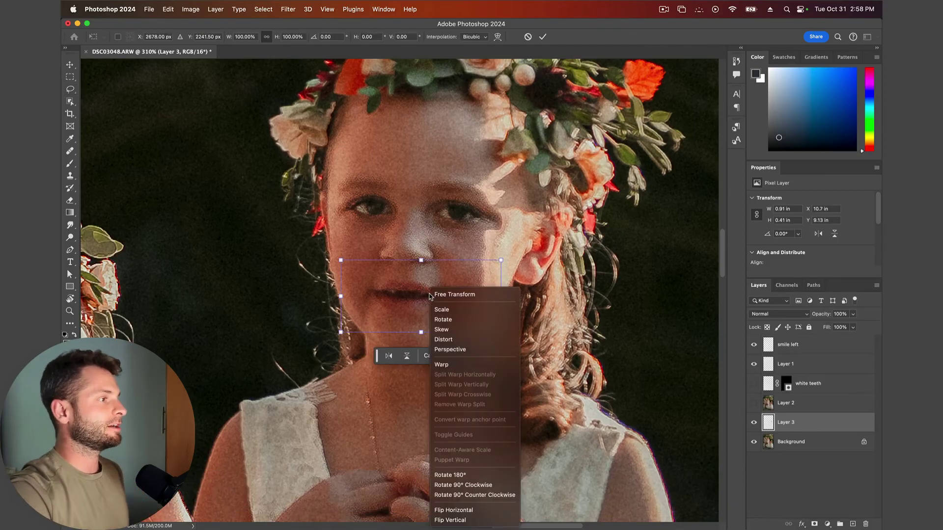
left_click(438, 365)
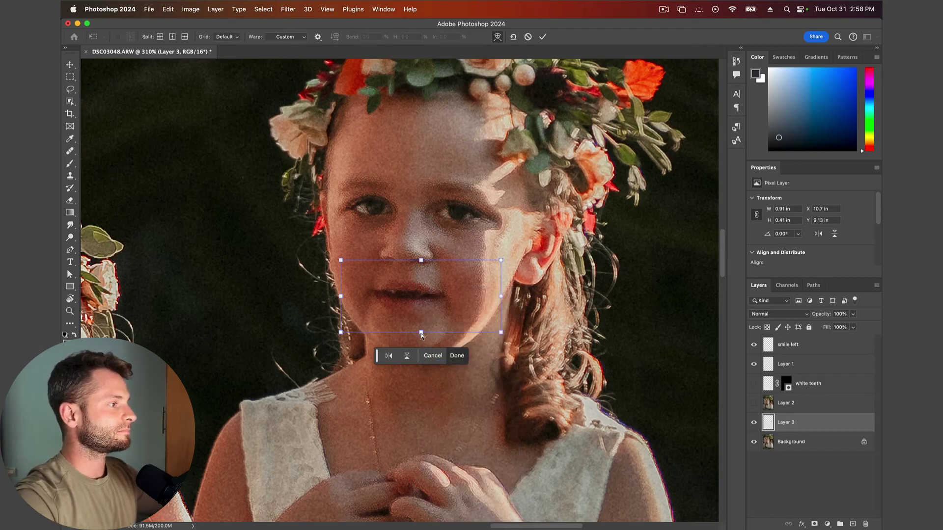
left_click_drag(420, 333, 422, 368)
left_click(501, 248)
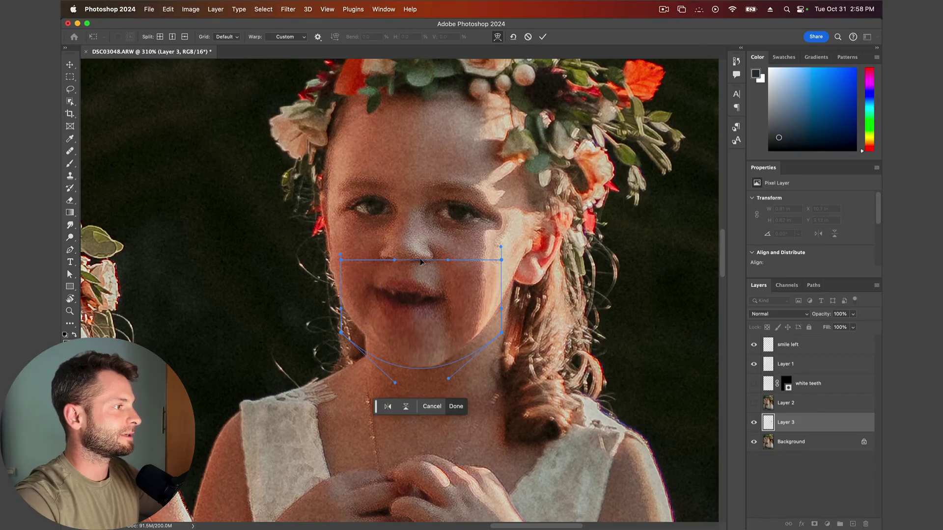
left_click_drag(420, 258, 411, 279)
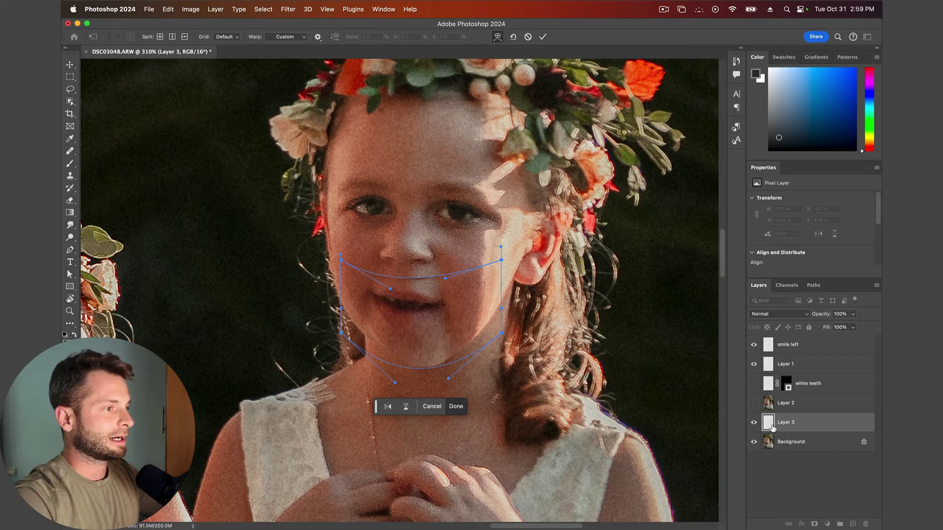
key("Return")
- Compare before and after, nudge the smile patch up, and rotate it about -3.6°
left_click(754, 424)
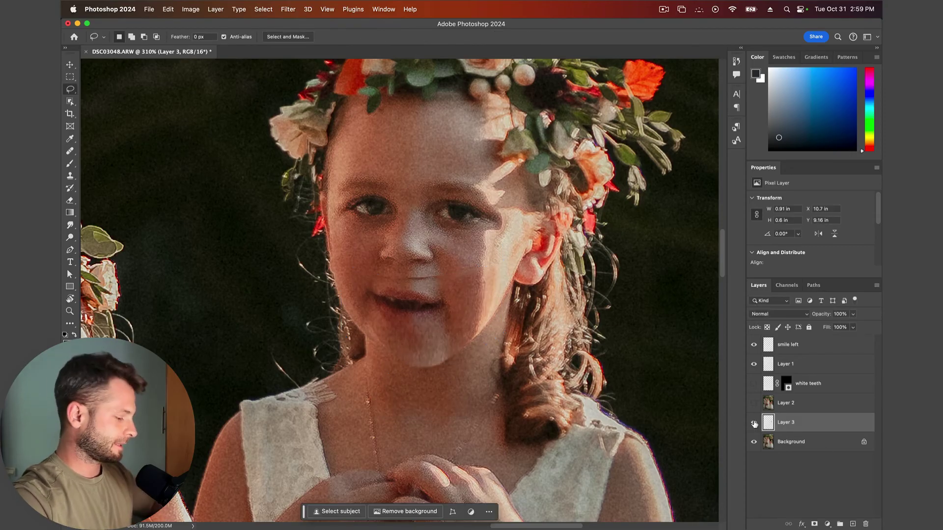
left_click(754, 422)
left_click(754, 423)
key("v")
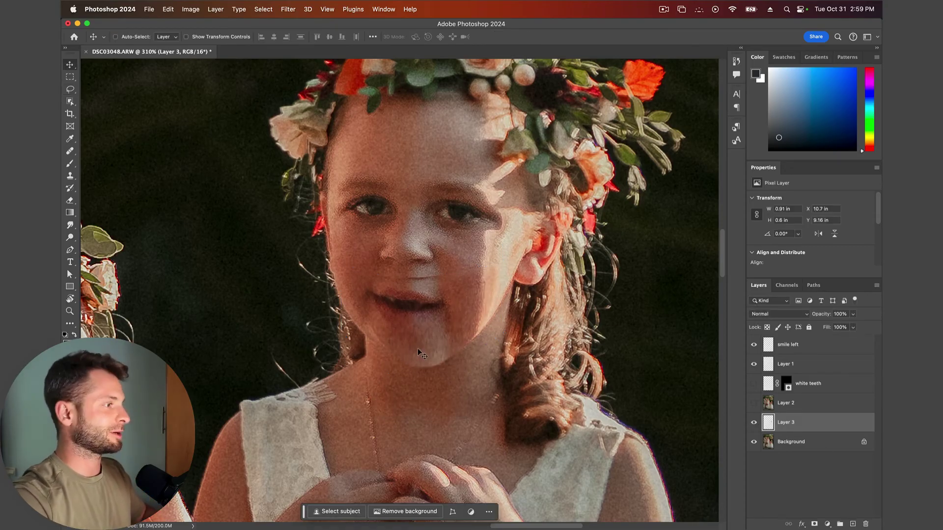
left_click_drag(417, 348, 420, 337)
key("super+t")
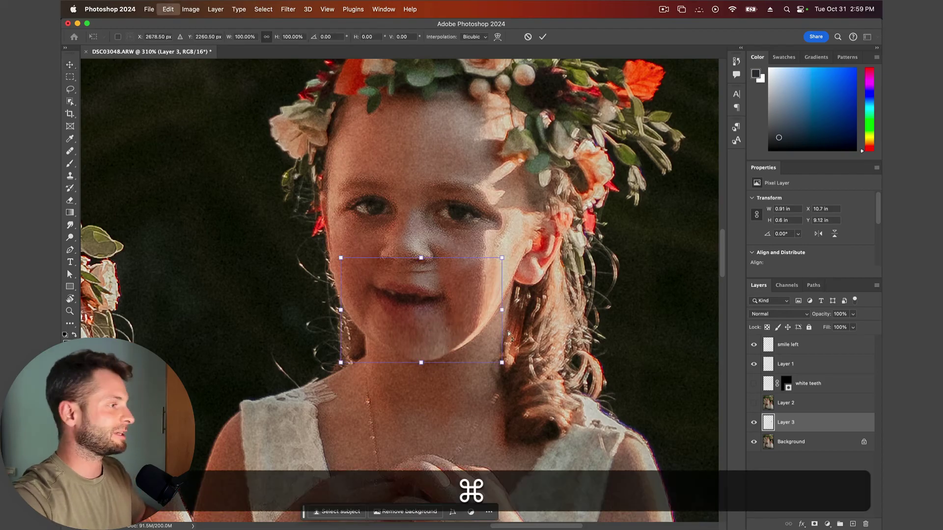
left_click_drag(530, 344, 532, 336)
key("Return")
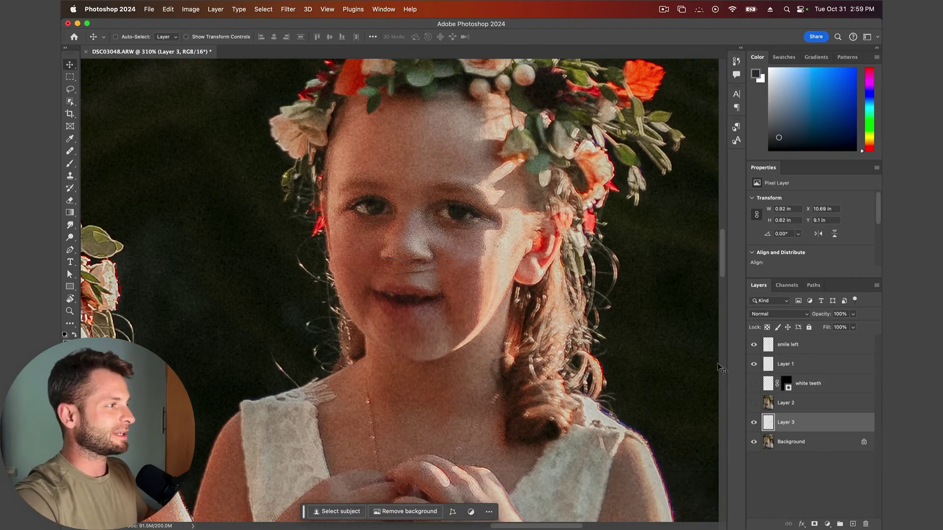
- Erase the smile patch's hard edges along the cheek and jaw
key("e")
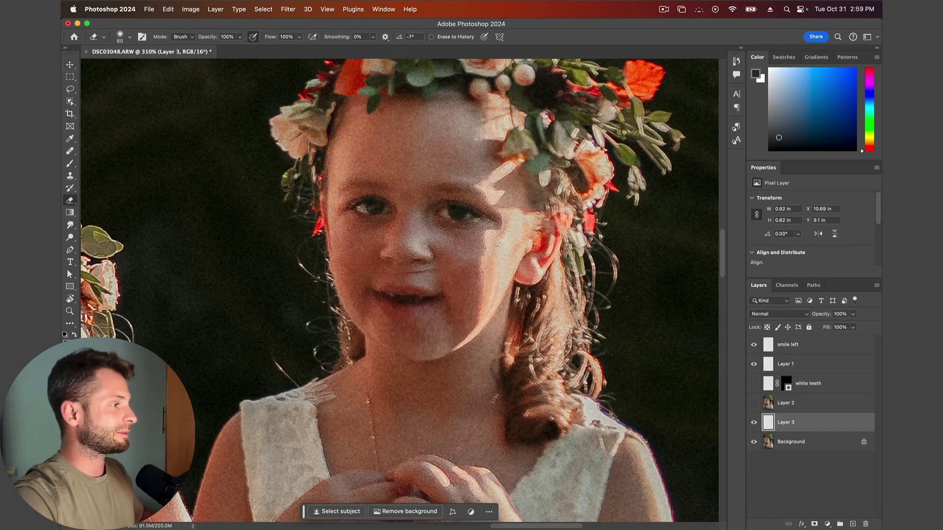
left_click_drag(491, 279, 424, 357)
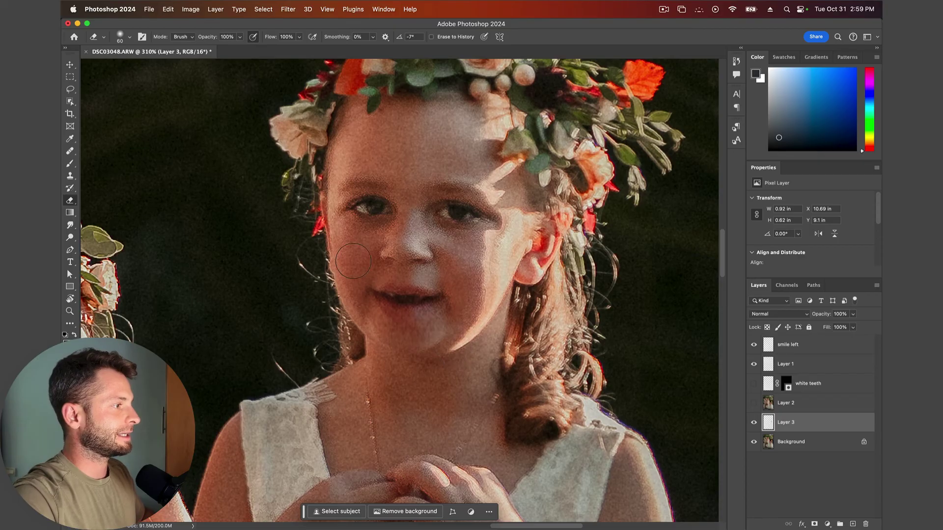
left_click_drag(368, 250, 387, 266)
- Shorten the smile patch to about 87% height and lower it slightly
key("cmd+t")
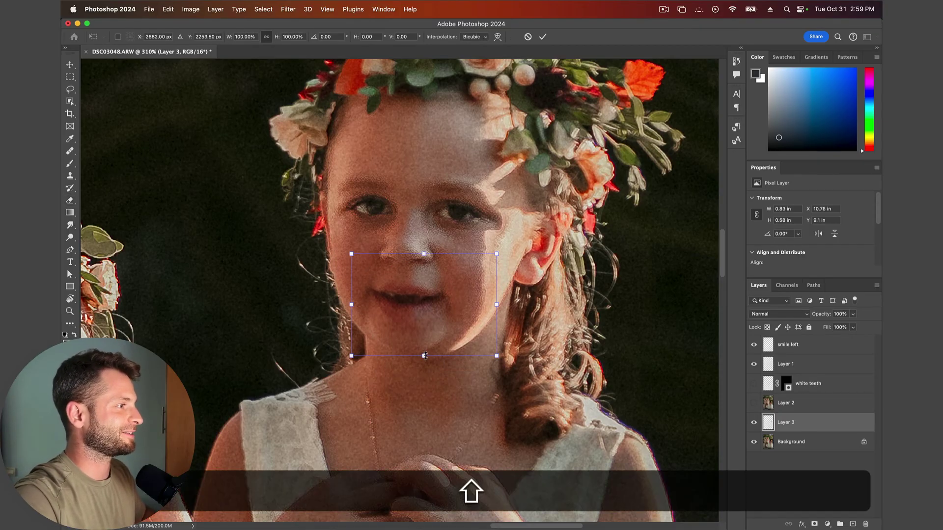
left_click_drag(425, 355, 424, 343)
left_click_drag(423, 297, 424, 299)
key("Return")
key("cmd+0")
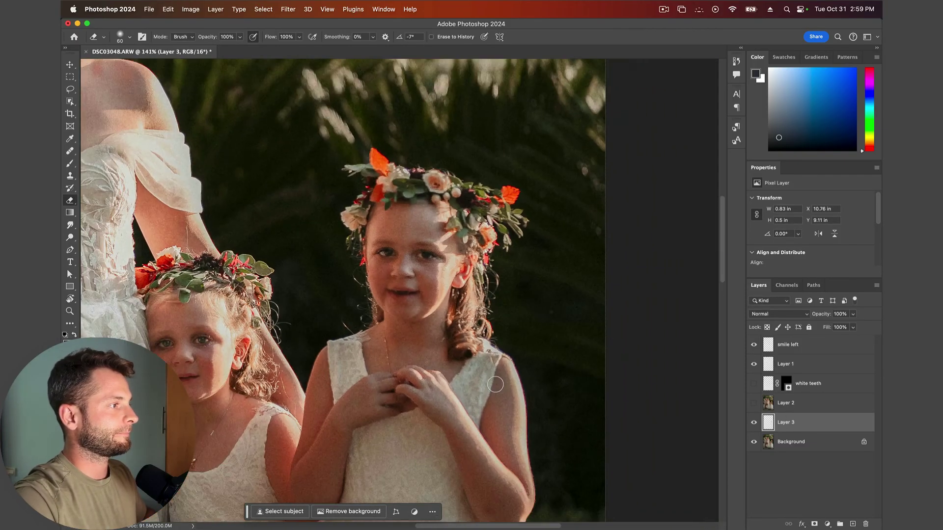
scroll(494, 384, "down", 5)
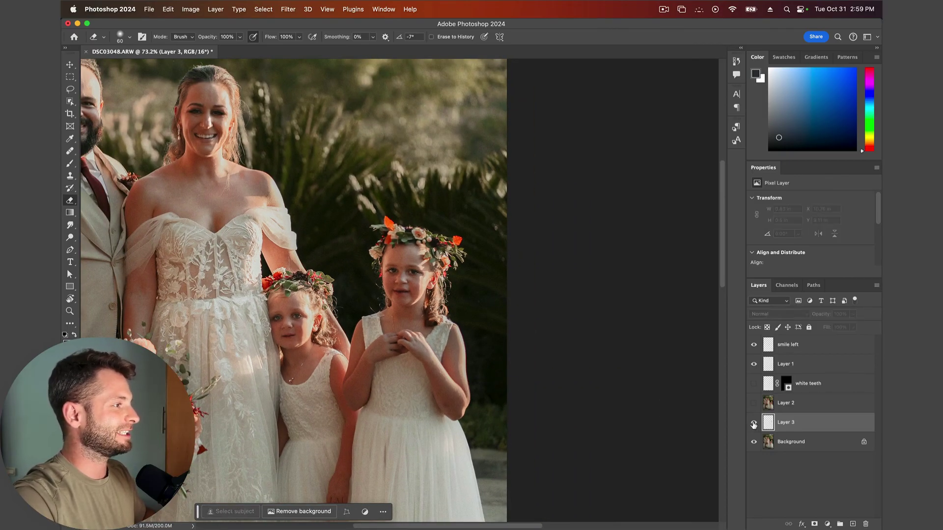
scroll(437, 425, "left", 8)
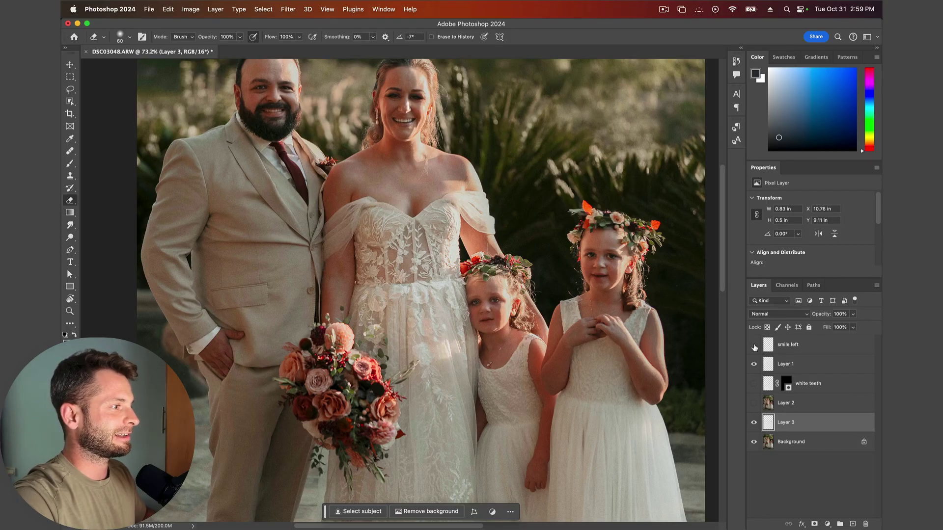
scroll(577, 247, "up", 5)
scroll(465, 183, "left", 2)
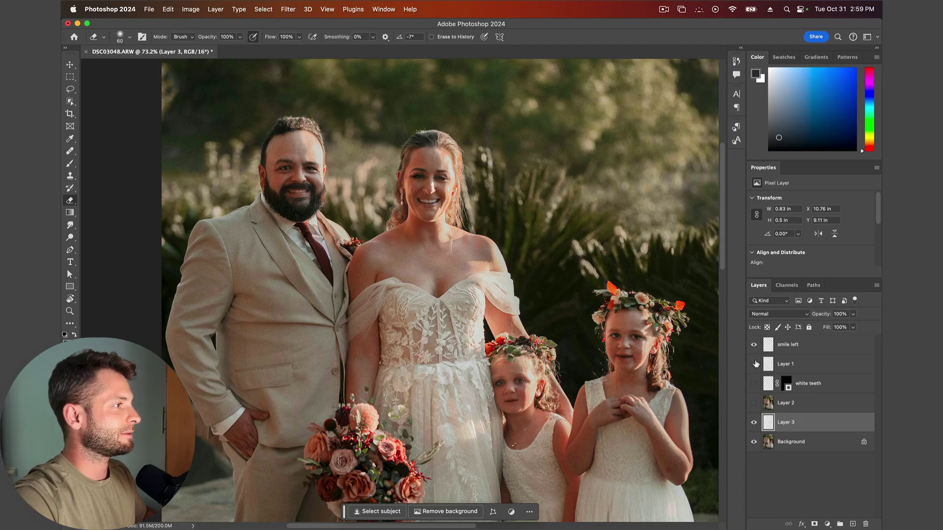
scroll(456, 154, "up", 10)
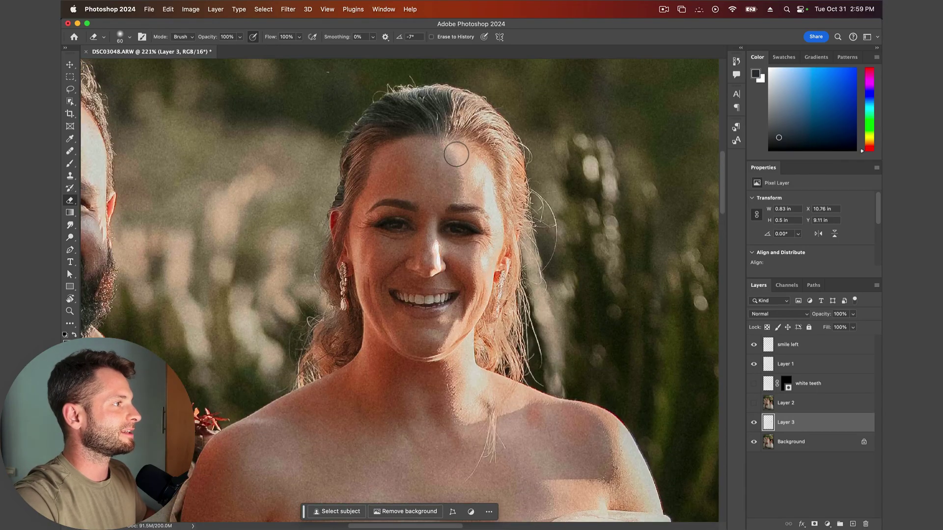
scroll(456, 154, "up", 2)
scroll(456, 154, "right", 2)
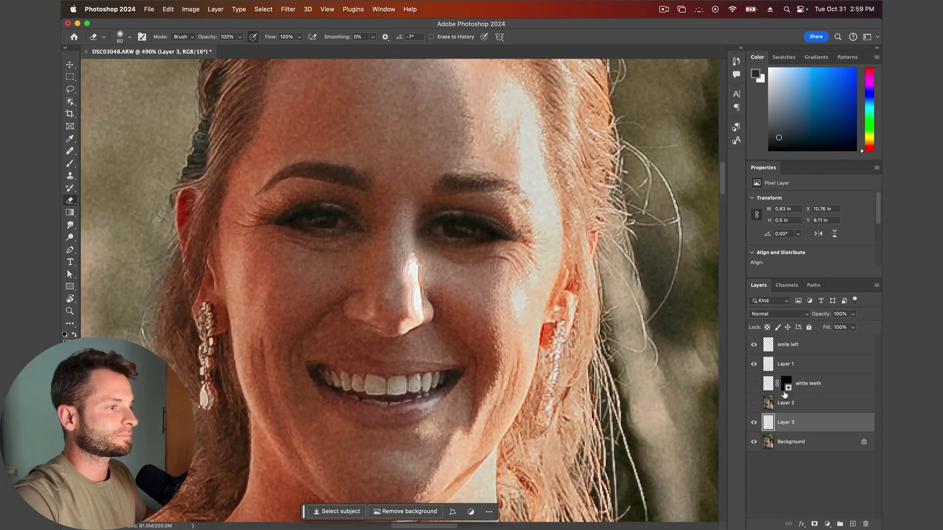
left_click(755, 365)
left_click(754, 364)
left_click(803, 372)
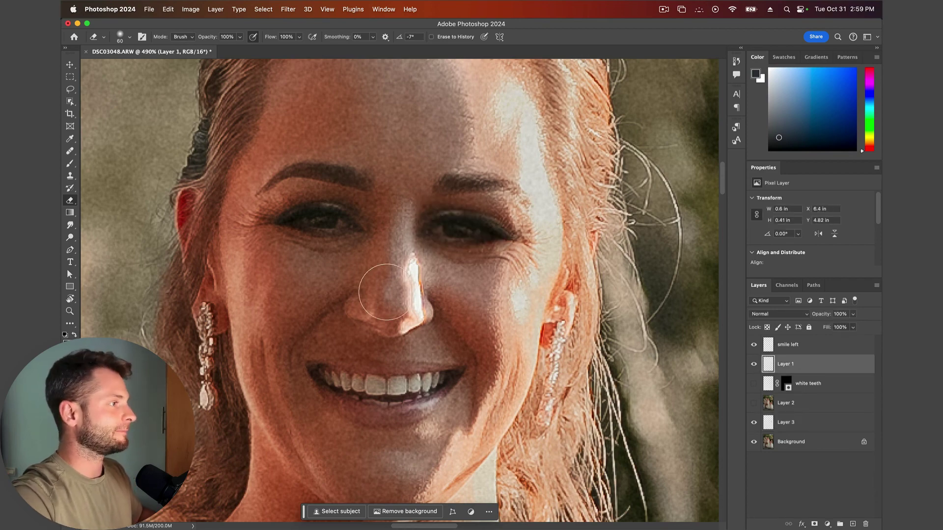
key("bracketleft")
key("bracketleft")
key("bracketleft")
key("bracketleft")
key("bracketleft")
key("bracketleft")
key("bracketleft")
key("bracketleft")
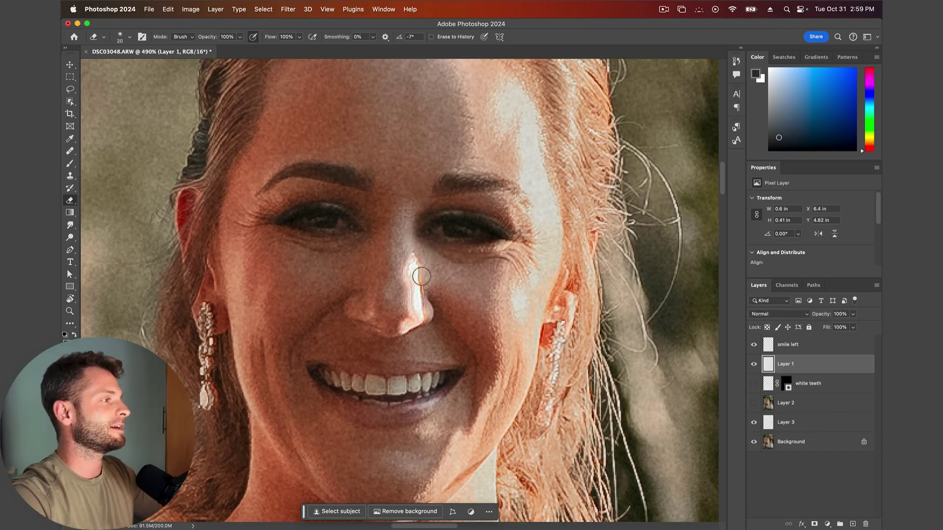
scroll(420, 274, "down", 5)
scroll(421, 276, "down", 2)
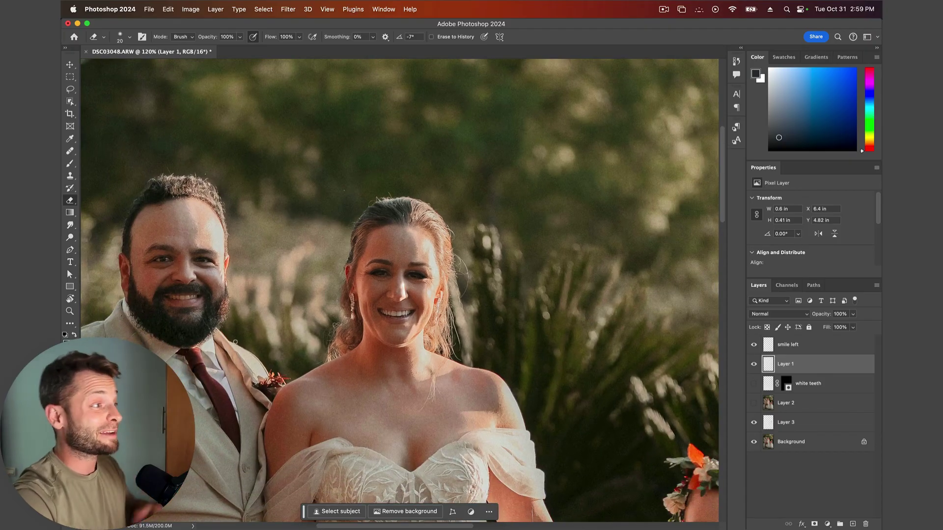
scroll(234, 342, "down", 3)
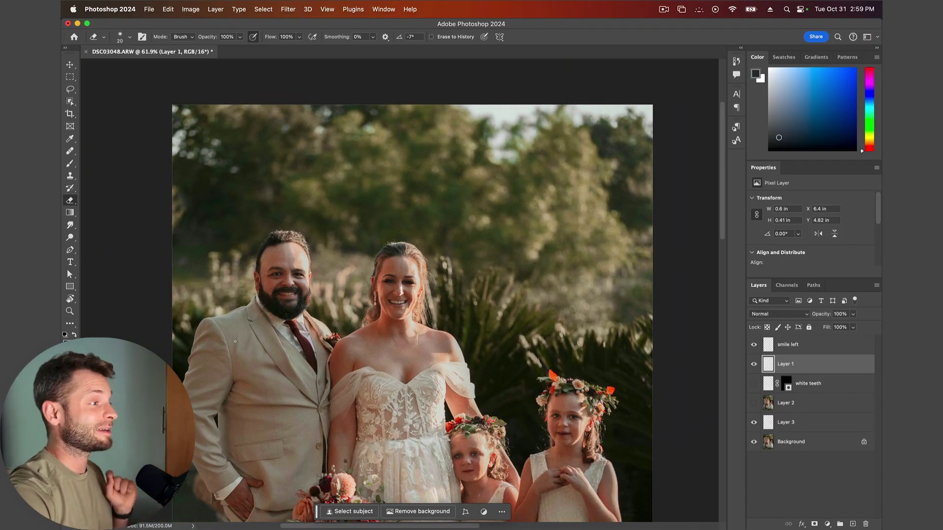